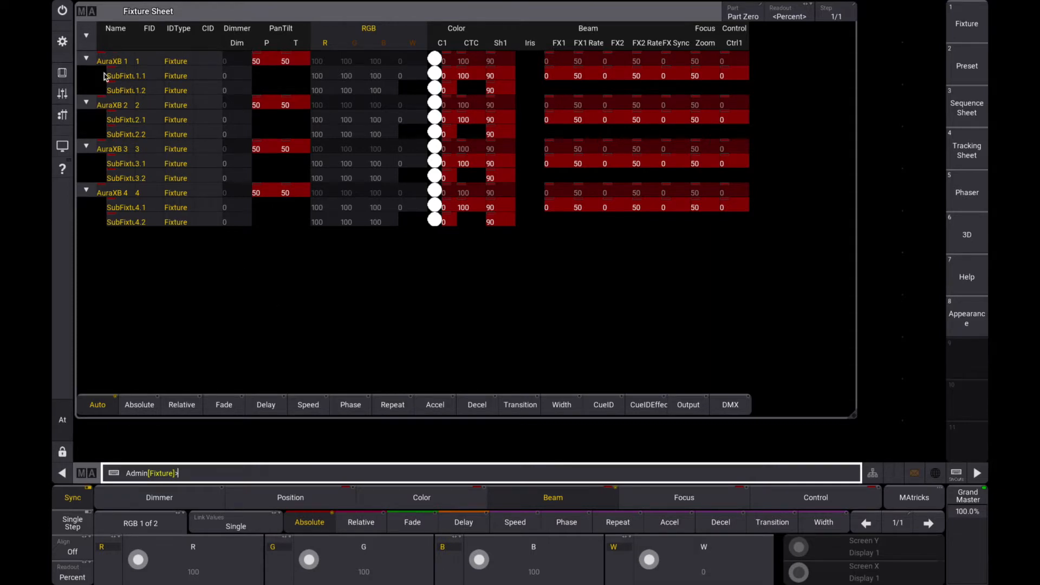
# Collapse the sub-fixture rows of all four AuraXB fixtures in the fixture sheet.
pyautogui.click(86, 59)
pyautogui.click(88, 36)
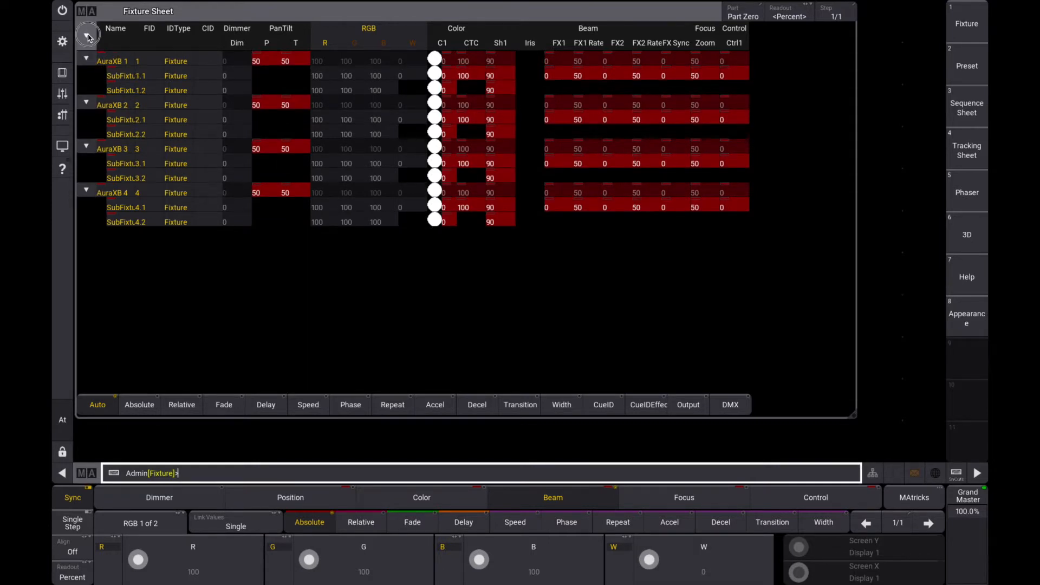
pyautogui.click(87, 37)
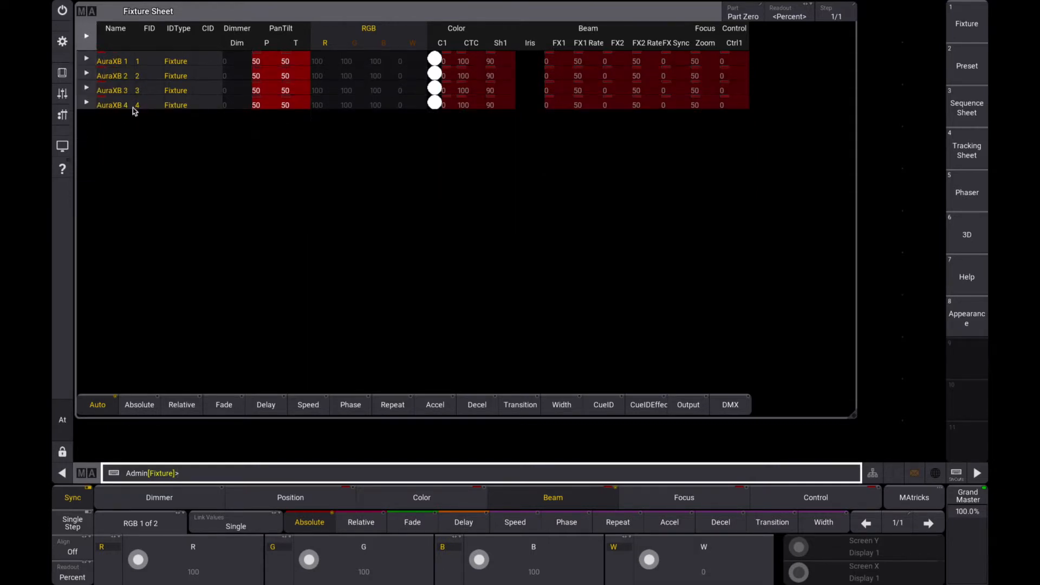
# Select all four fixtures in the 3D view and set their dimmers to Full.
pyautogui.click(967, 235)
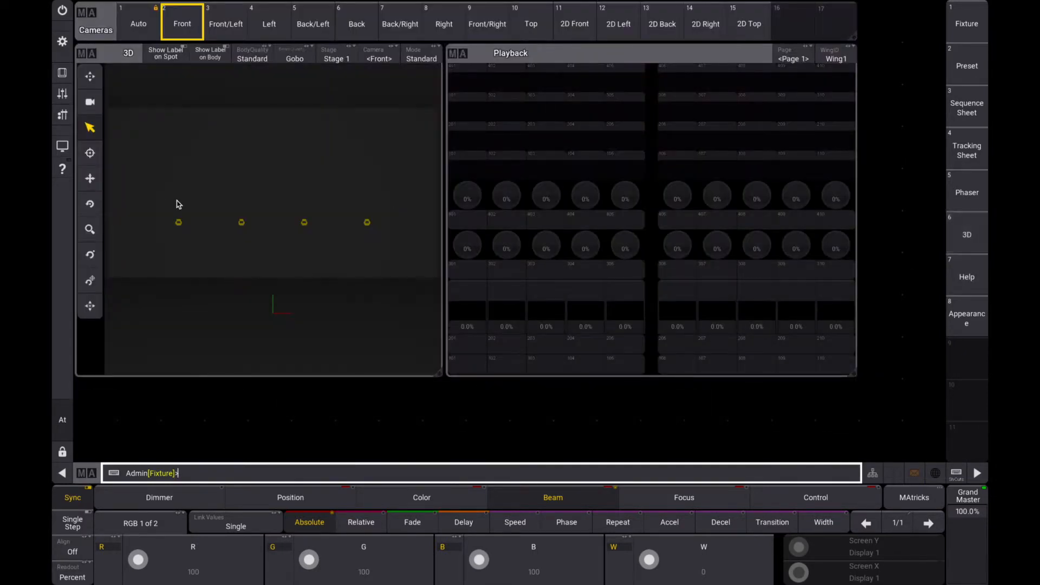
pyautogui.moveTo(151, 184); pyautogui.dragTo(424, 244)
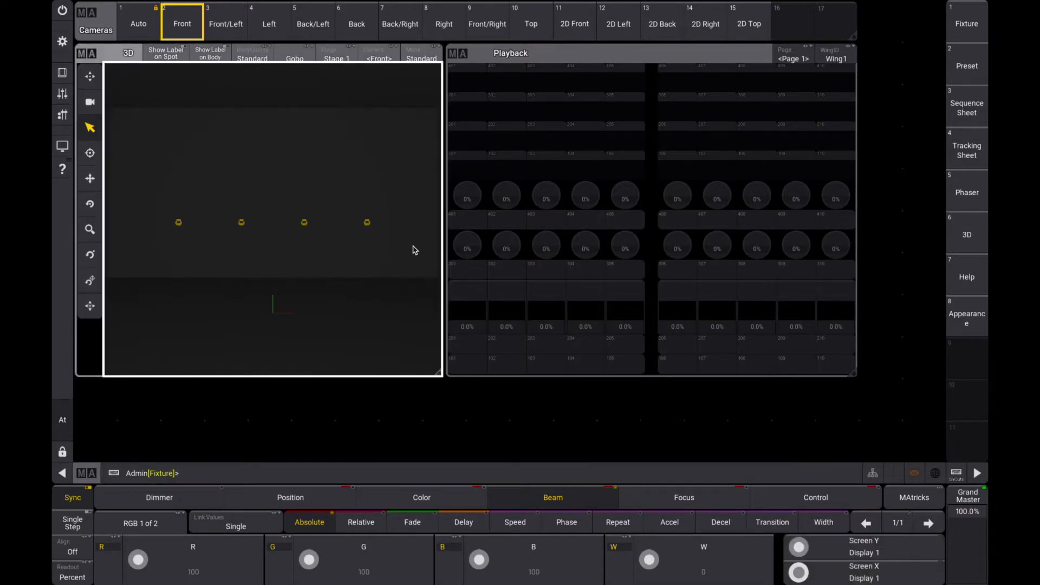
pyautogui.click(65, 433)
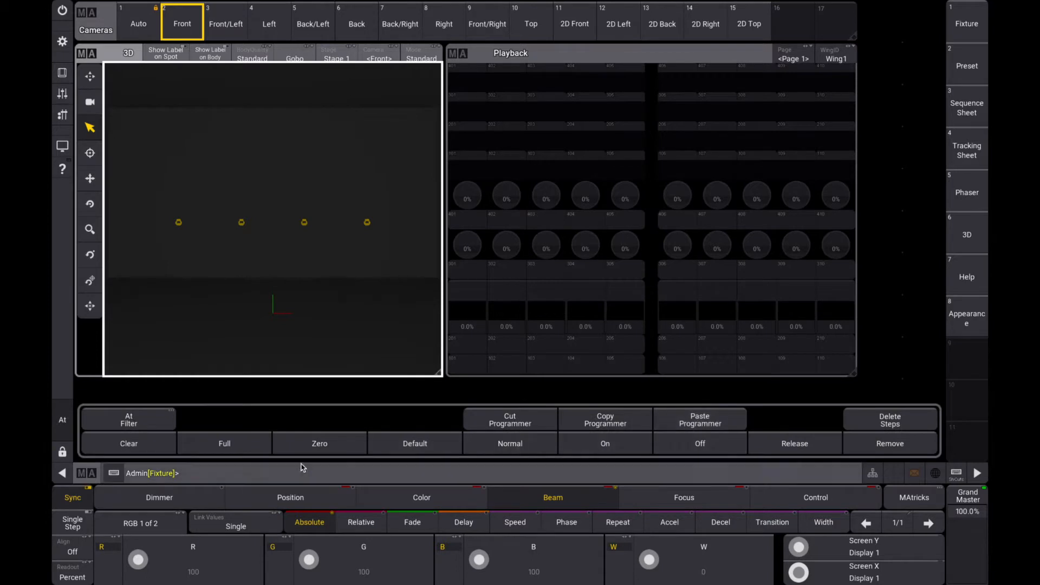
pyautogui.click(221, 443)
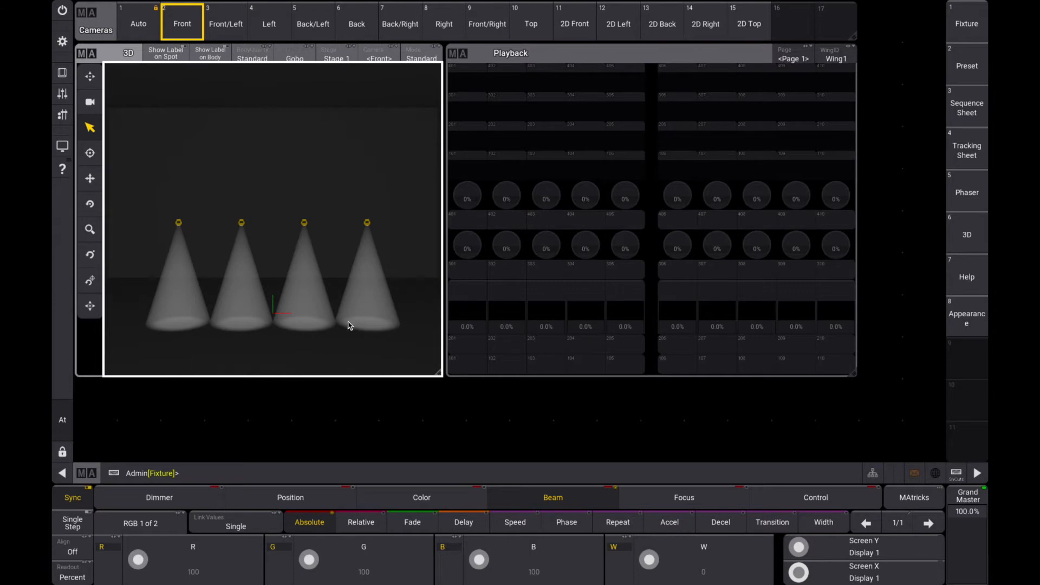
# Apply the red color preset to the selected fixtures and check the beams in the 3D view.
pyautogui.click(54, 431)
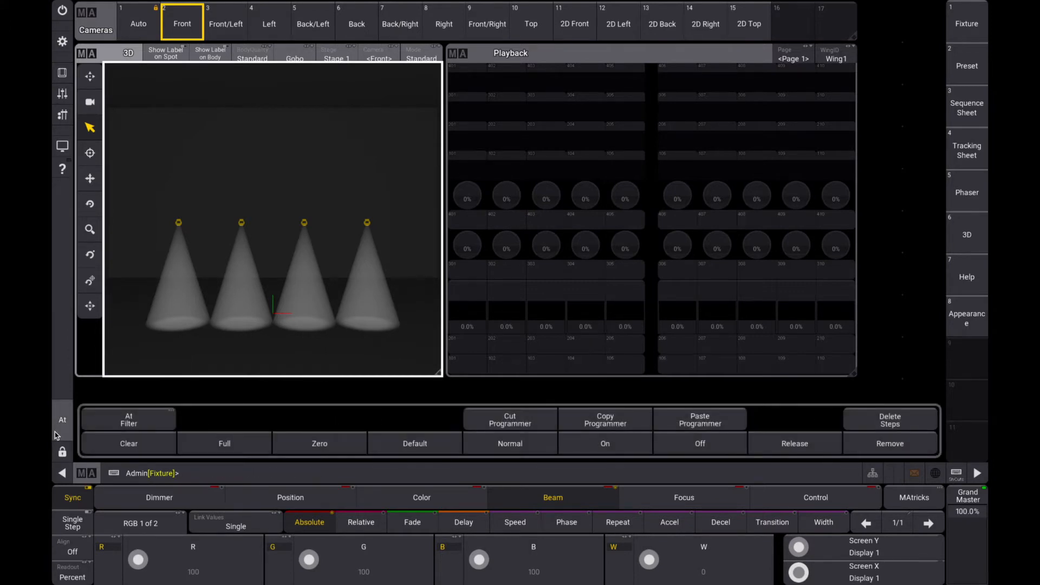
pyautogui.click(981, 60)
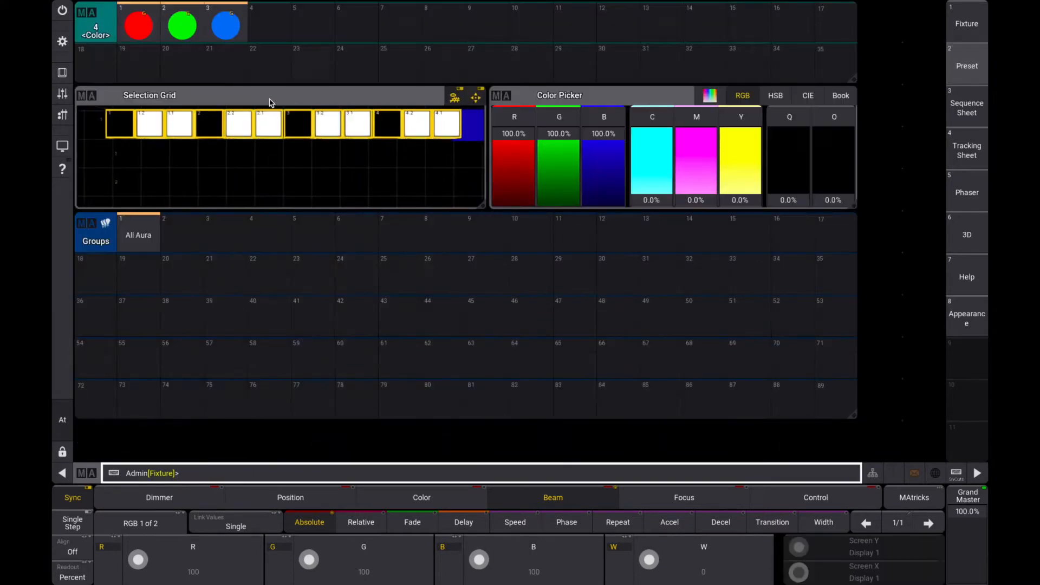
pyautogui.click(139, 24)
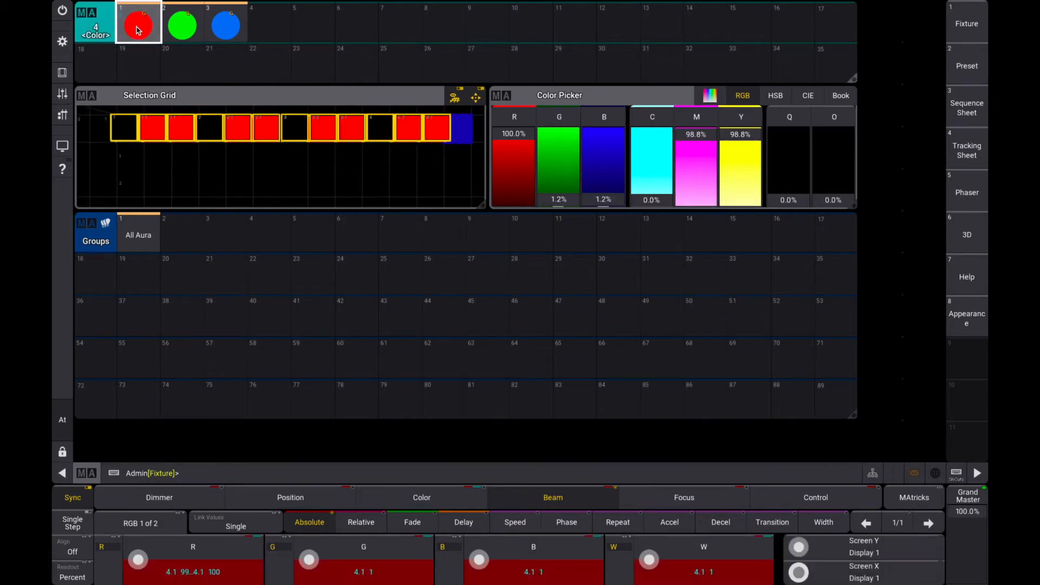
pyautogui.click(970, 228)
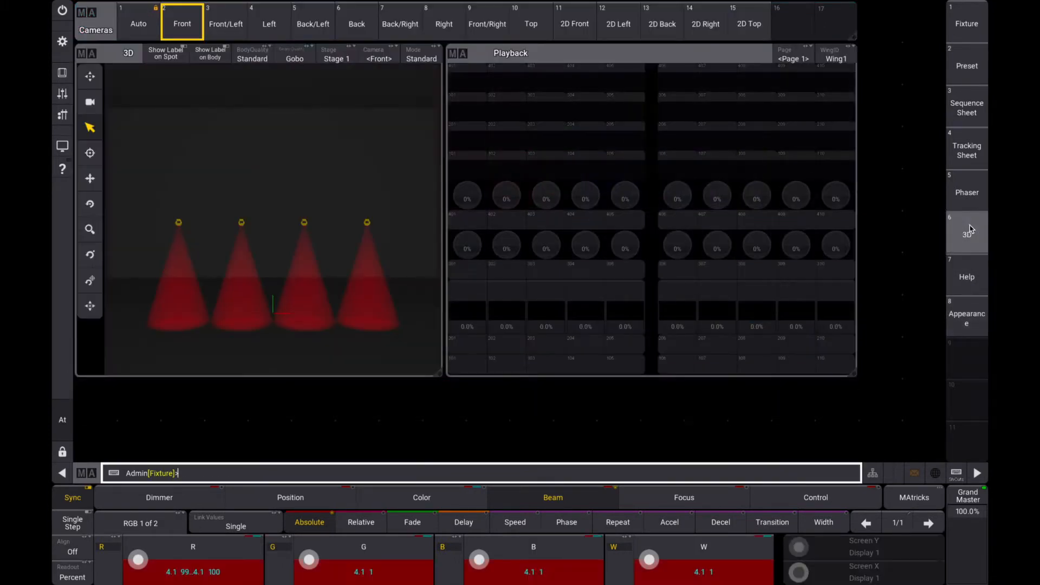
# Apply the green and the blue color presets in turn, checking the beams in the 3D view after each.
pyautogui.click(967, 64)
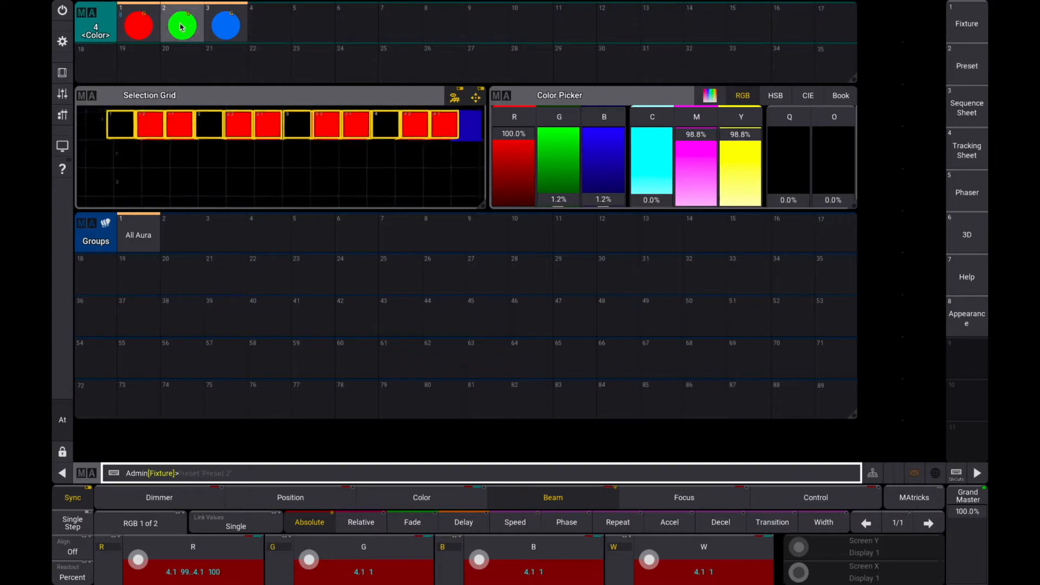
pyautogui.click(182, 25)
pyautogui.click(966, 235)
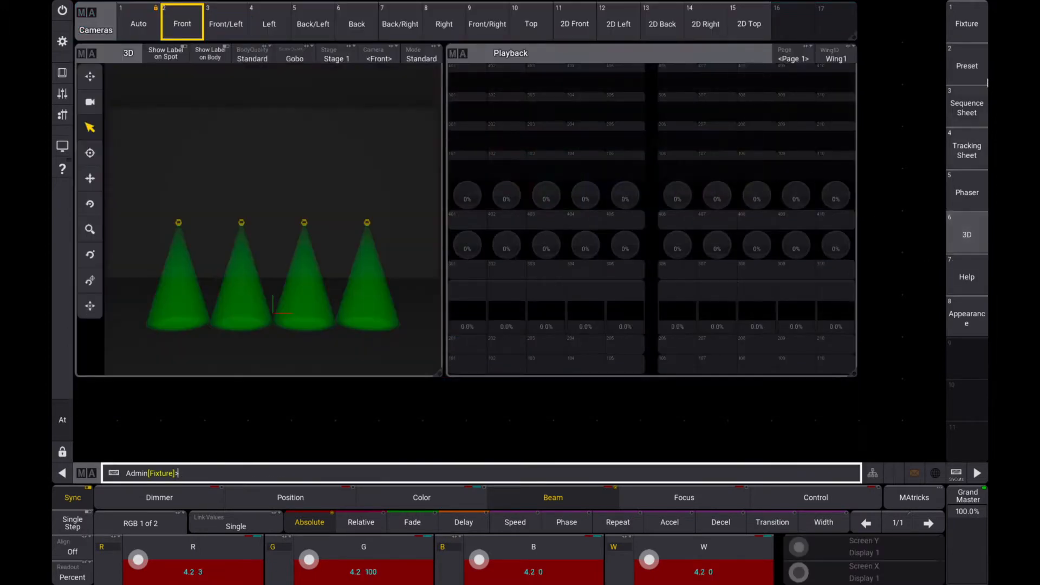
pyautogui.click(967, 64)
pyautogui.click(226, 25)
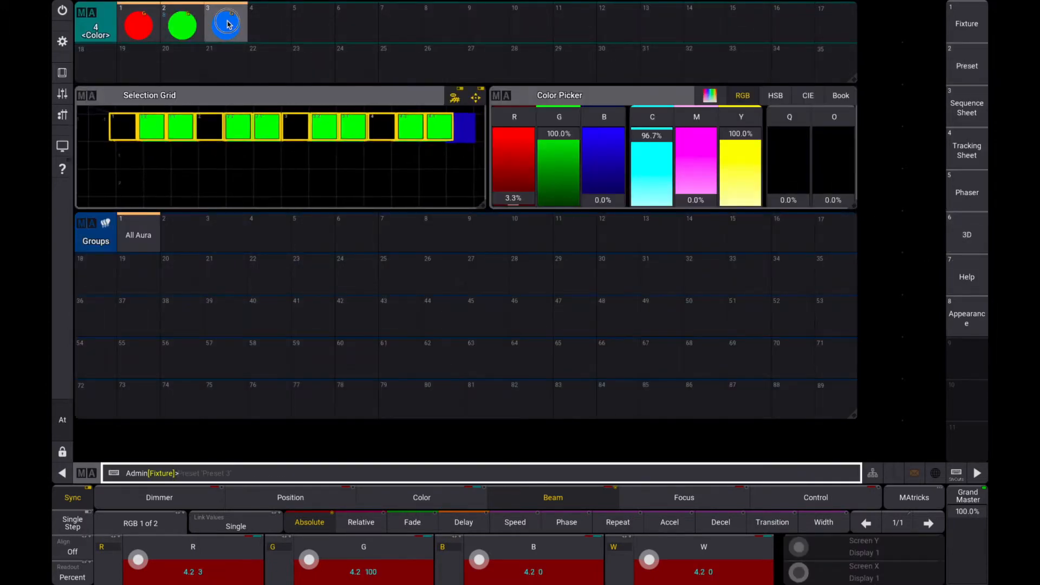
pyautogui.click(967, 234)
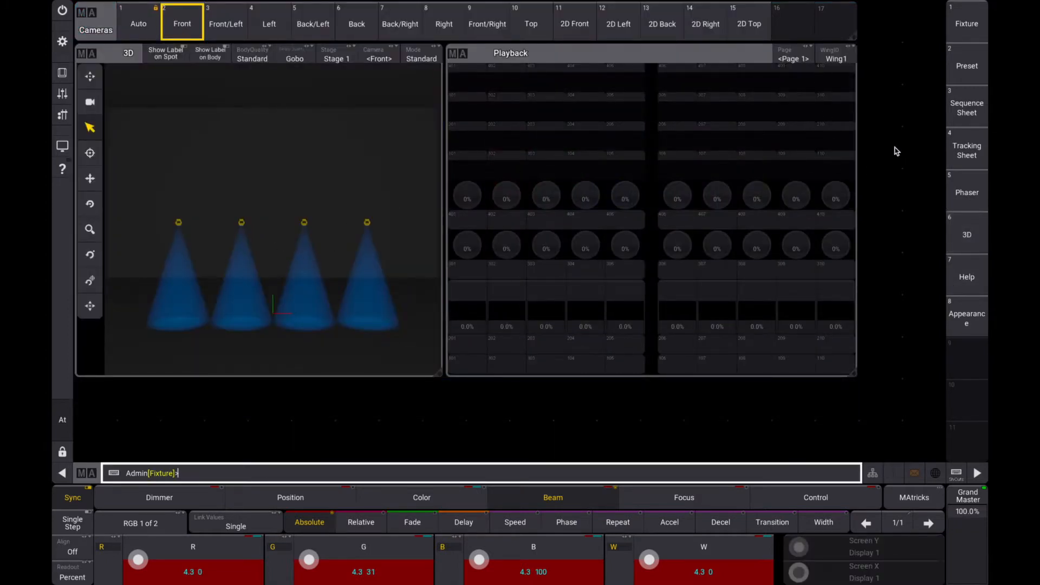
# Clear the programmer and apply only the red color preset to all four reselected fixtures.
pyautogui.click(74, 434)
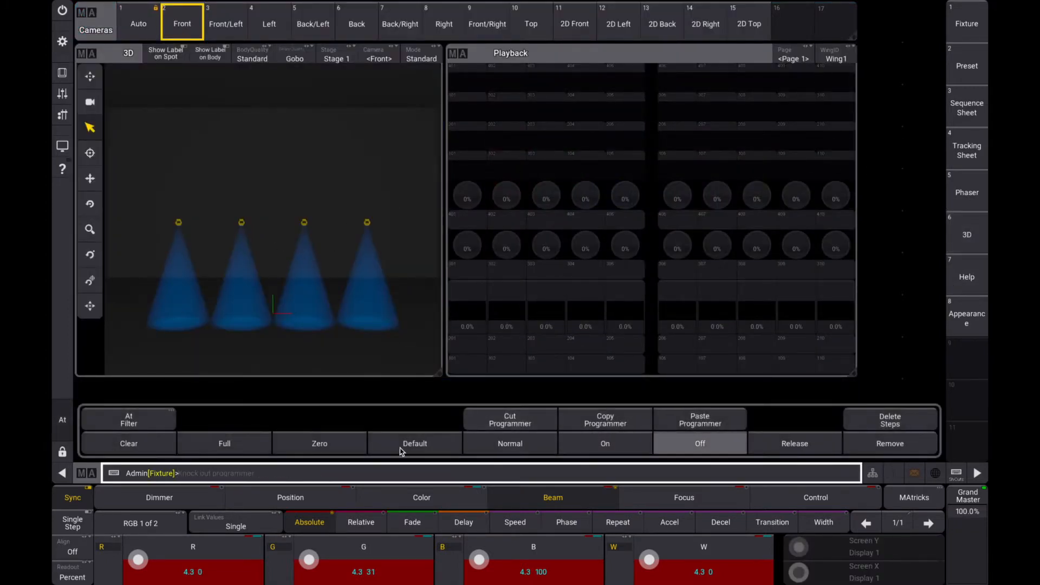
pyautogui.click(128, 444)
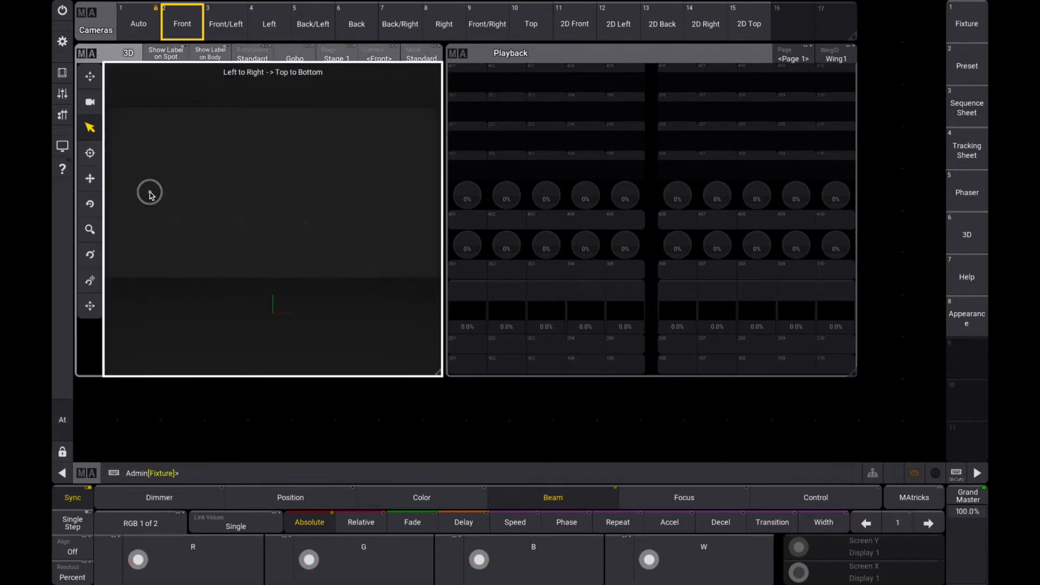
pyautogui.moveTo(150, 193); pyautogui.dragTo(427, 255)
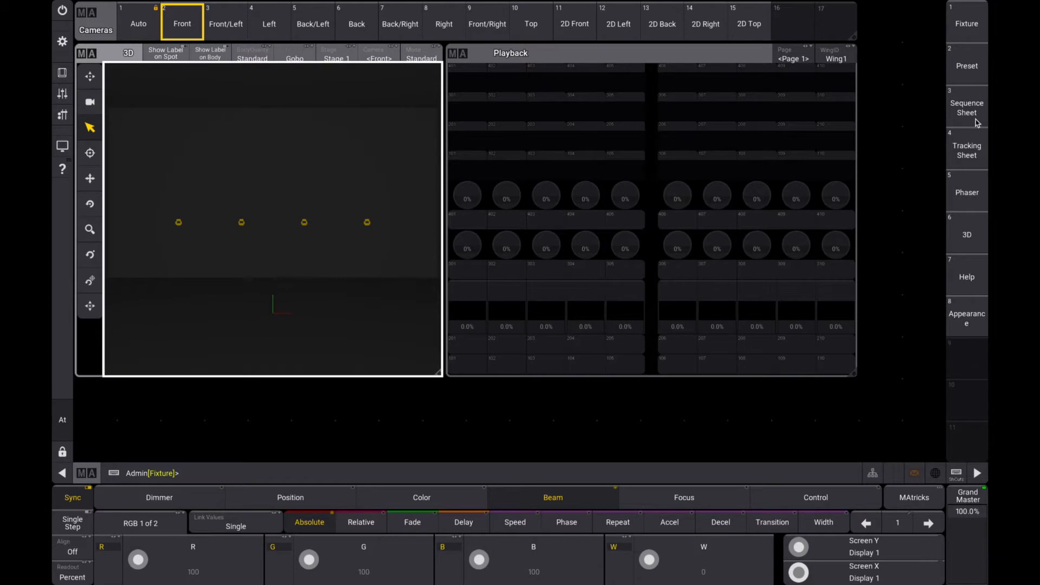
pyautogui.click(975, 70)
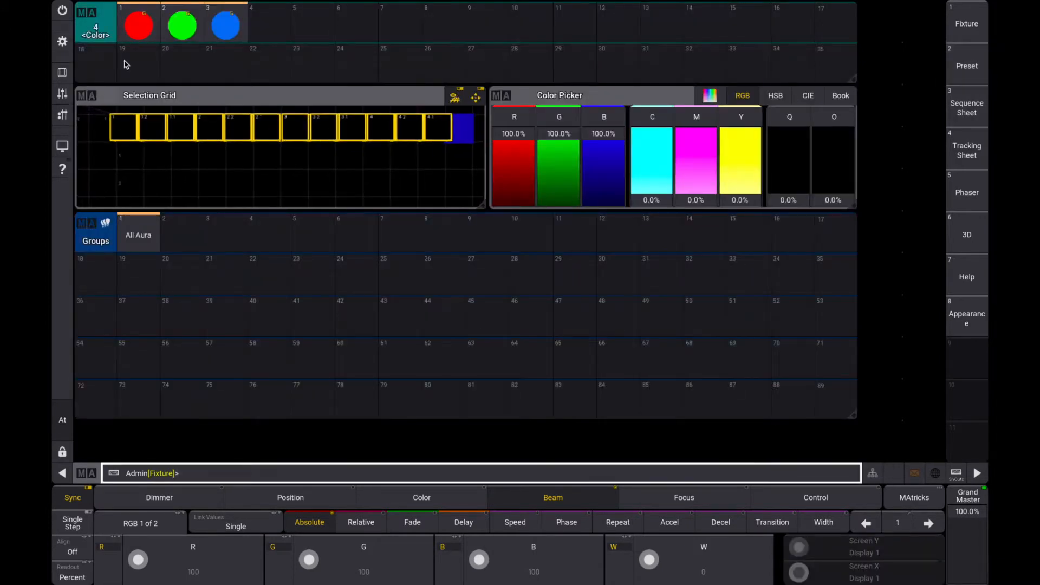
pyautogui.click(147, 25)
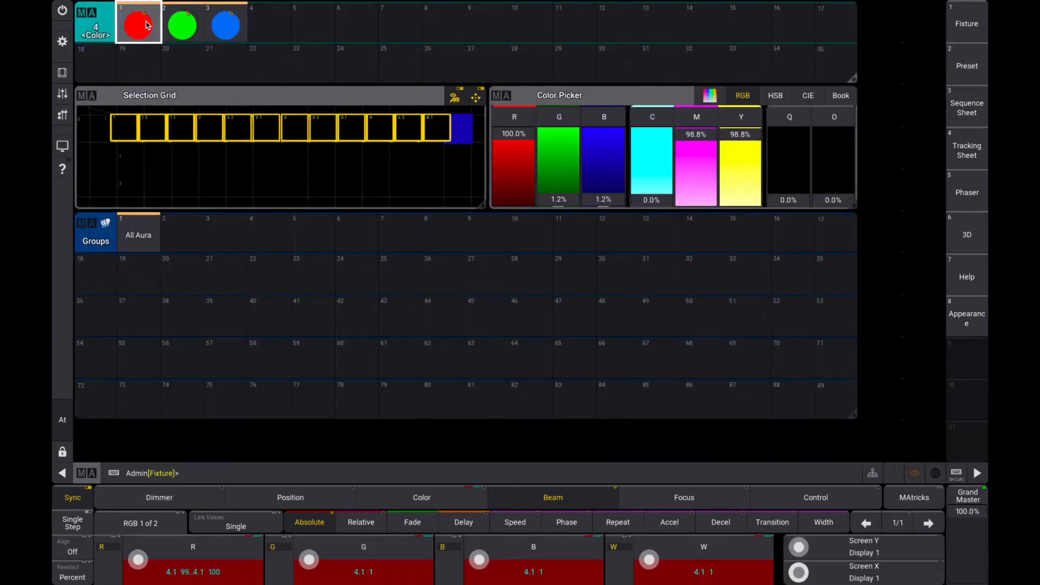
# Store the red color values on the first empty executor in the Playback window of the 3D view.
pyautogui.click(979, 245)
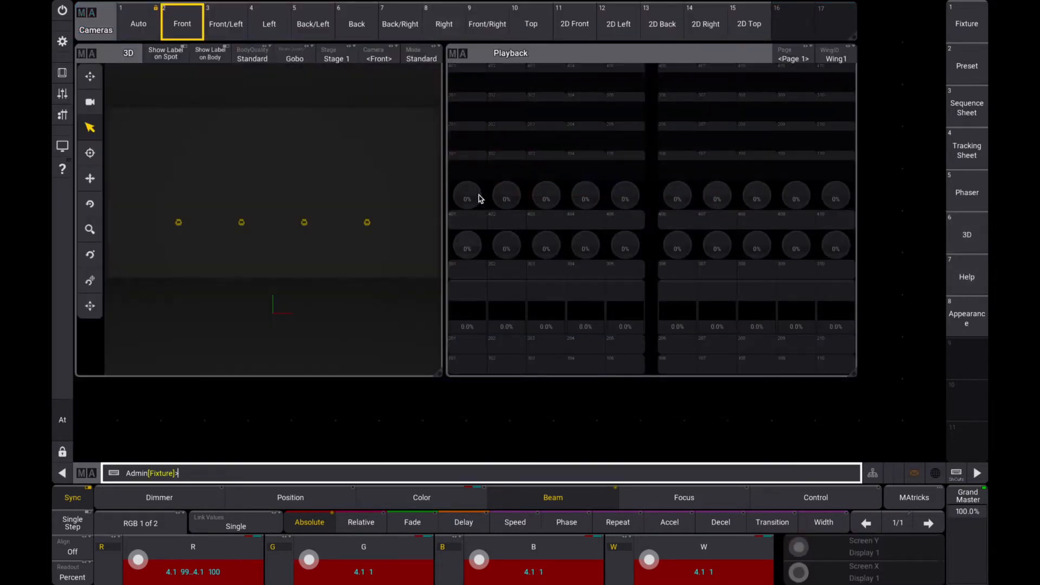
pyautogui.click(63, 72)
pyautogui.click(649, 450)
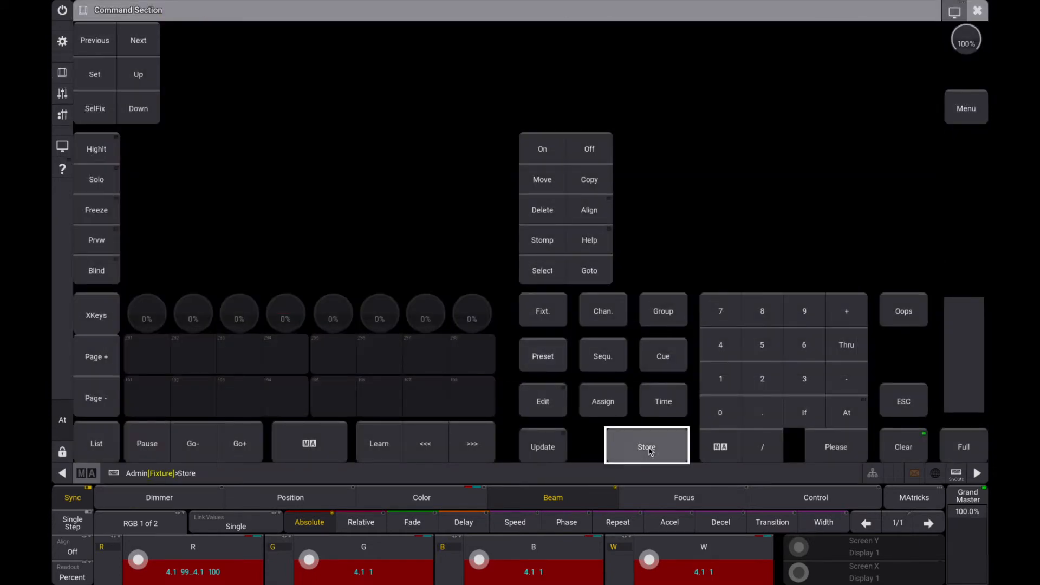
pyautogui.click(63, 71)
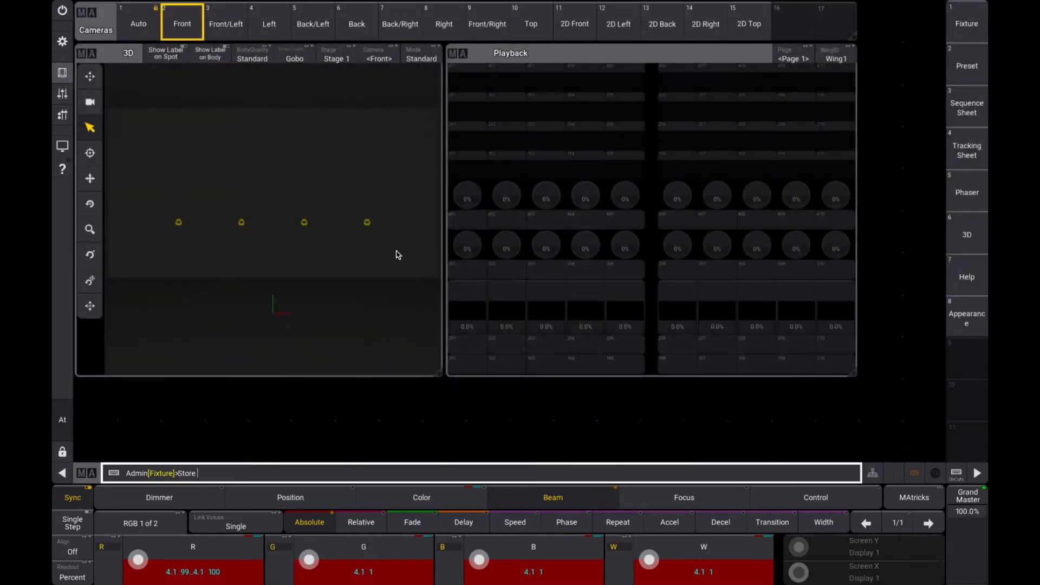
pyautogui.click(471, 347)
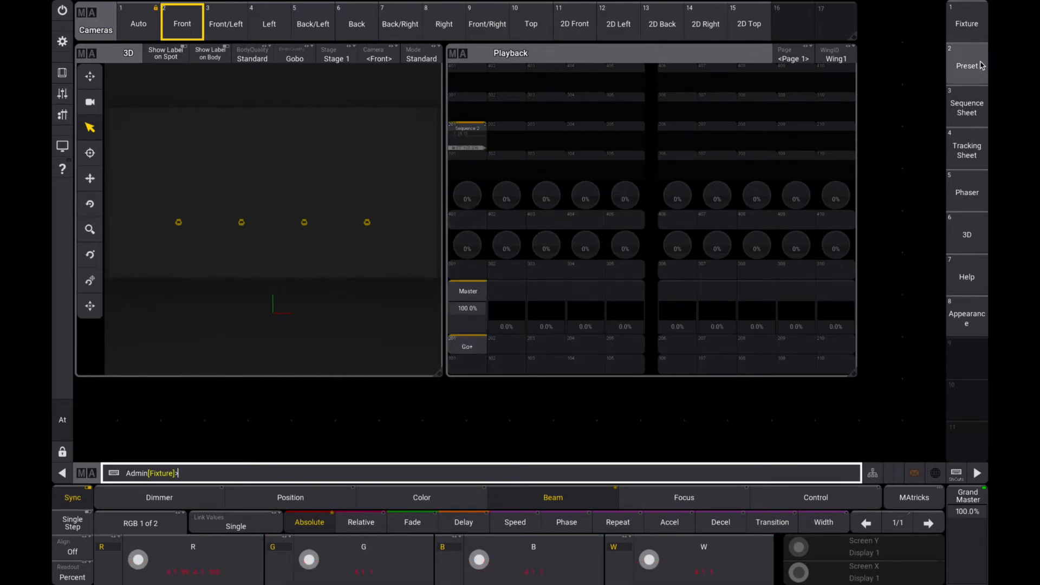
# Select Sequence 2 in the sequence pool to list its cues in the sequence sheet.
pyautogui.click(982, 107)
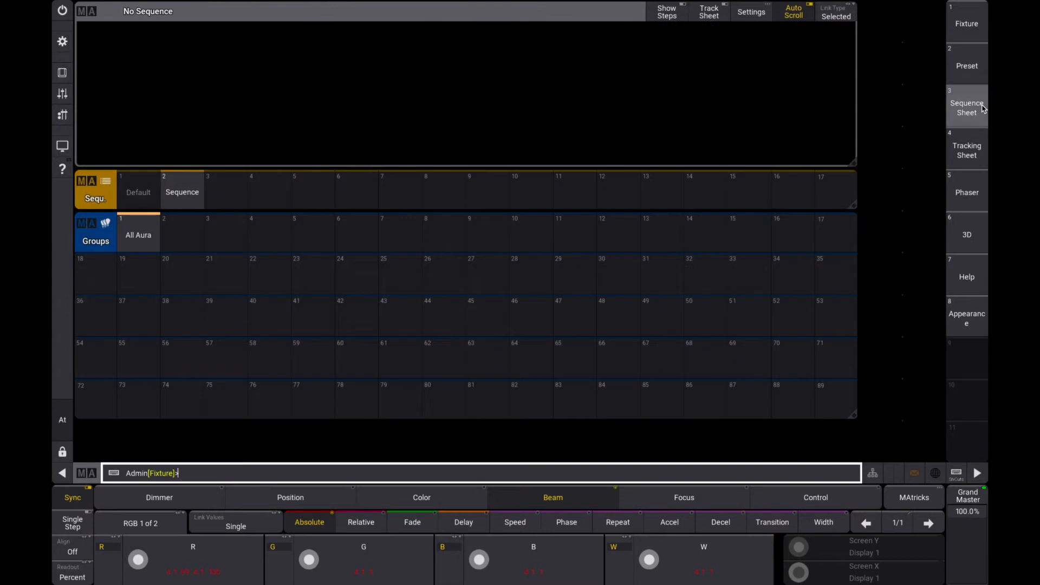
pyautogui.click(183, 201)
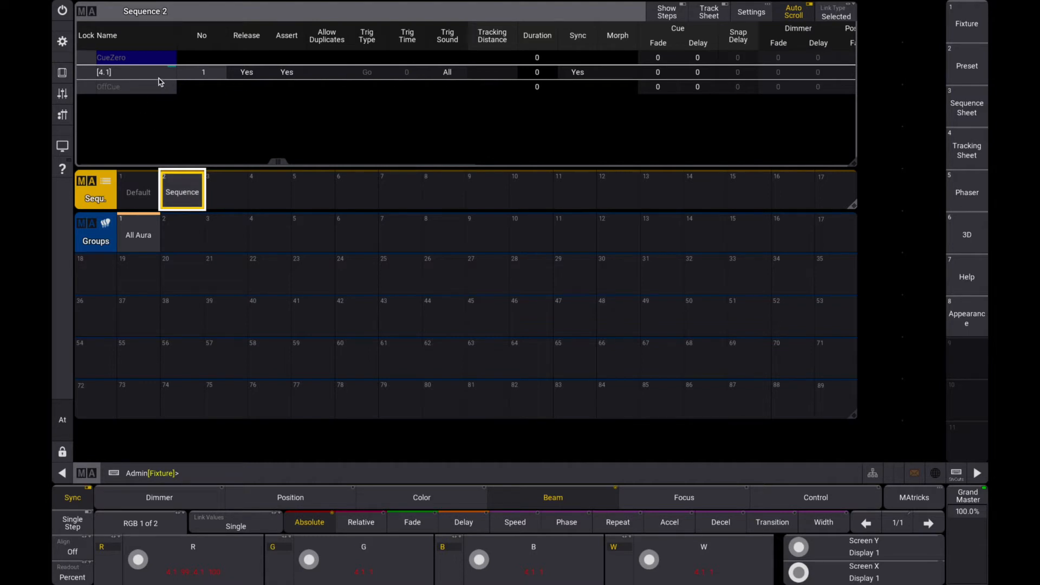
# Examine the cues and timing columns of Sequence 2 in the sequence editor.
pyautogui.click(187, 196)
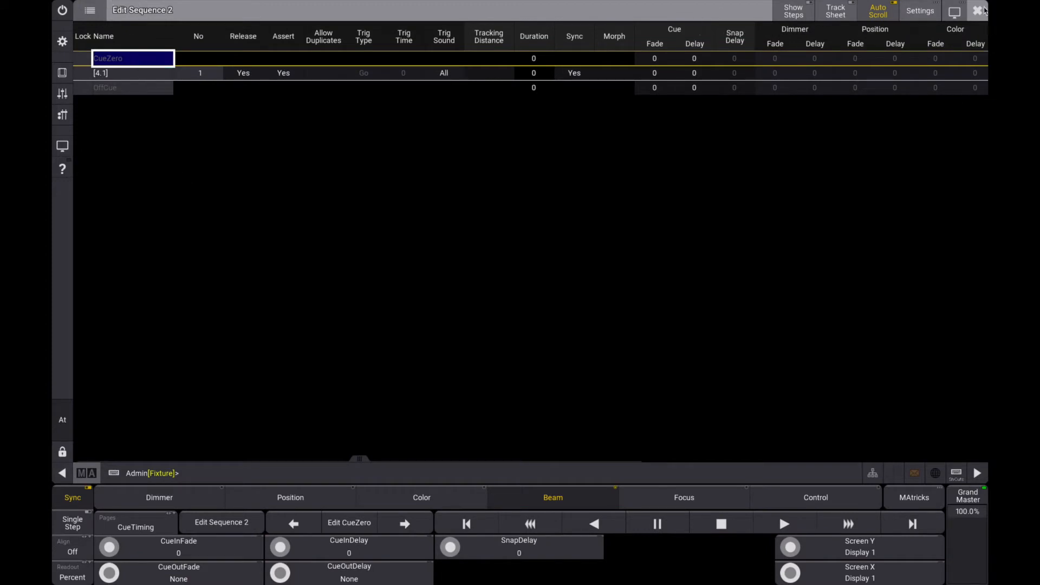
pyautogui.click(978, 10)
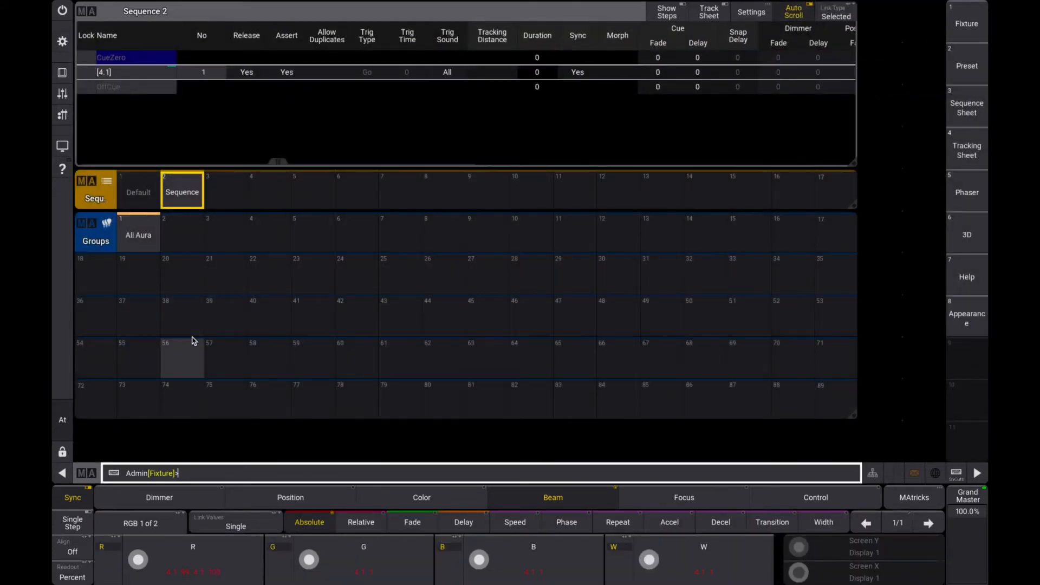
pyautogui.moveTo(182, 192); pyautogui.dragTo(139, 195)
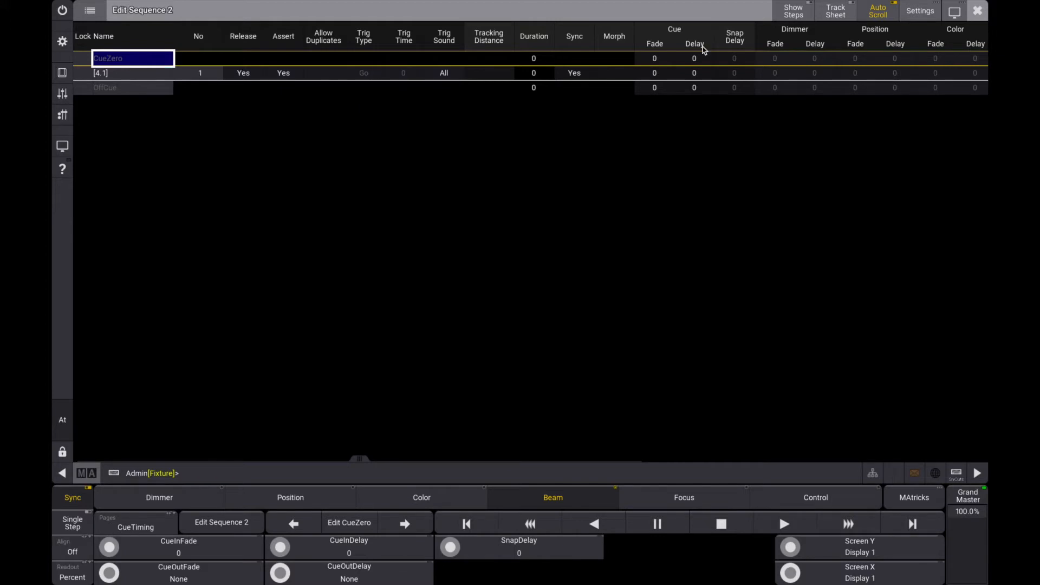
pyautogui.click(977, 10)
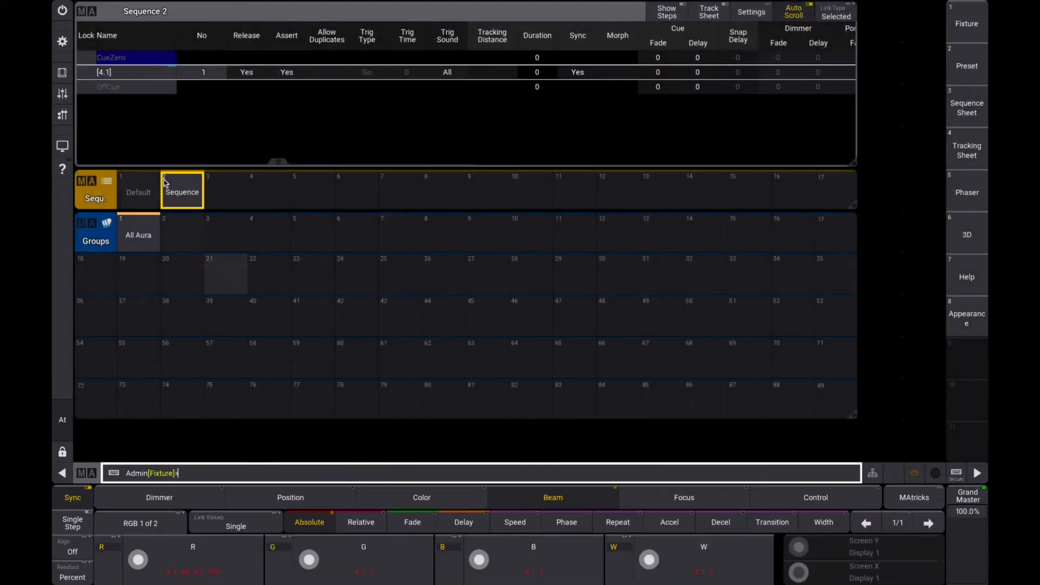
# Label Sequence 2 "Aura colors".
pyautogui.click(187, 195)
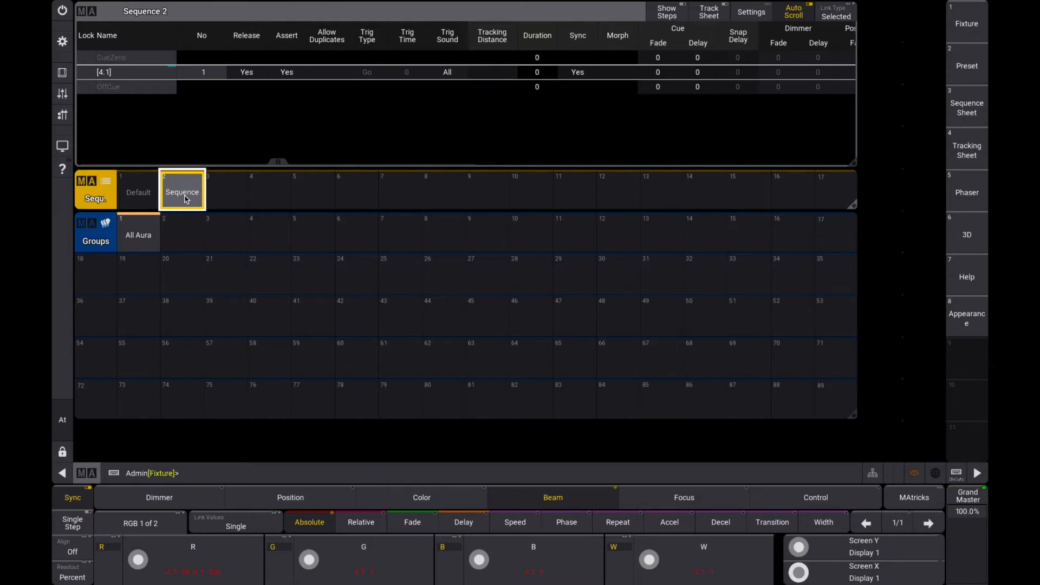
pyautogui.write('Aura colors')
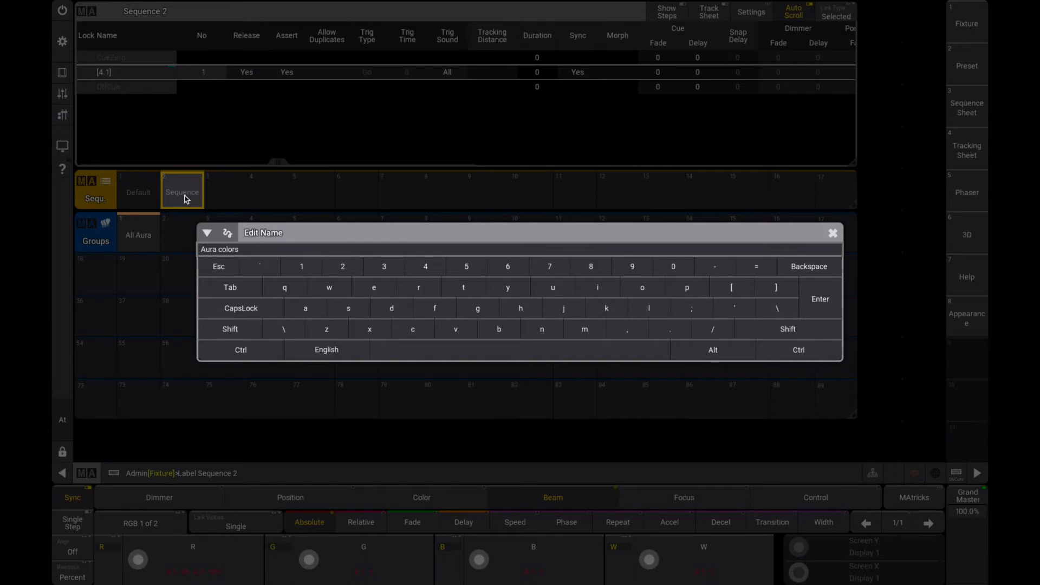
pyautogui.press('Return')
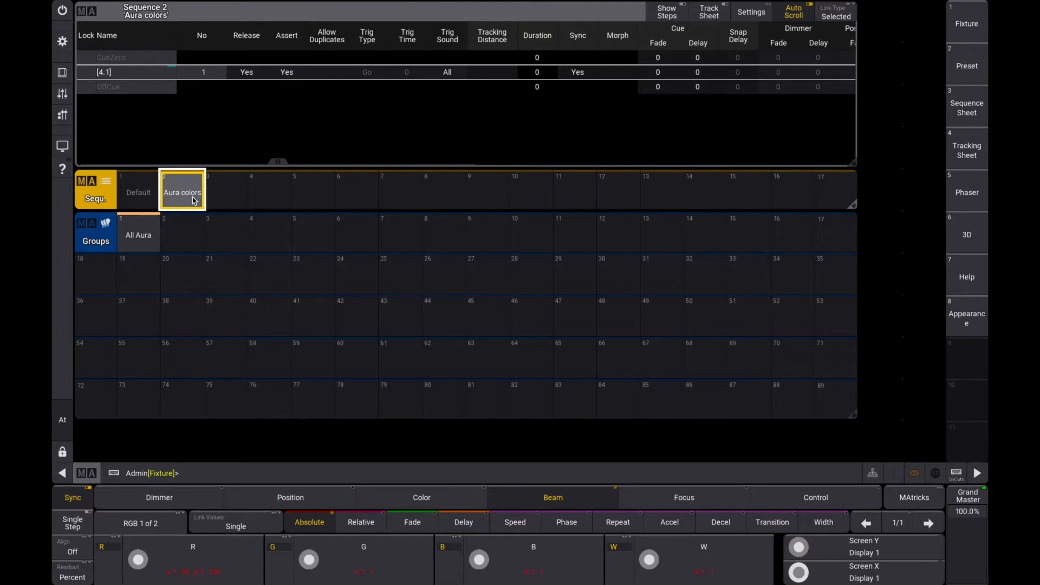
# Rename cue 1 of the Aura colors sequence to "Red".
pyautogui.doubleClick(147, 72)
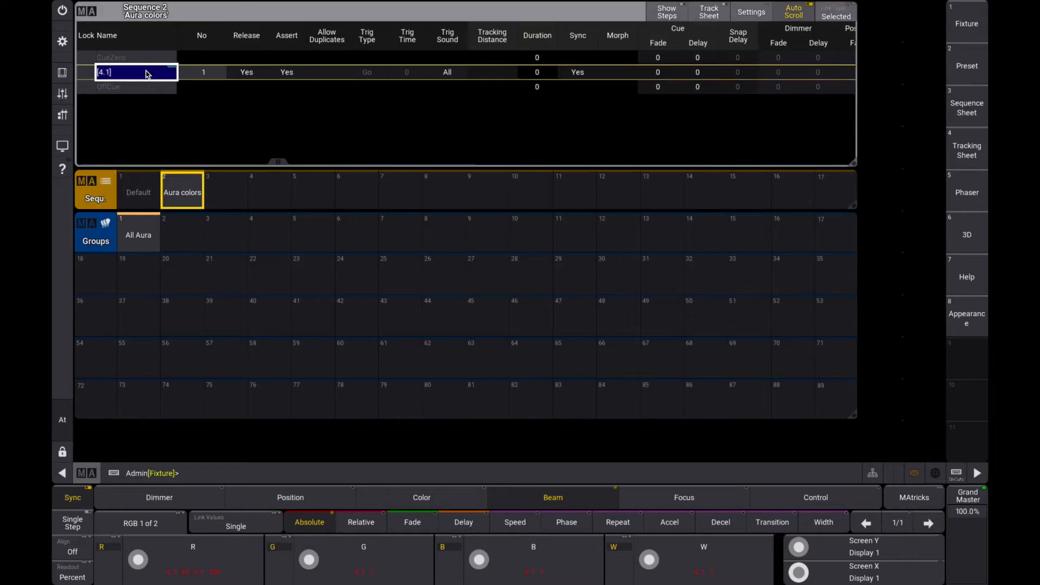
pyautogui.write('Red')
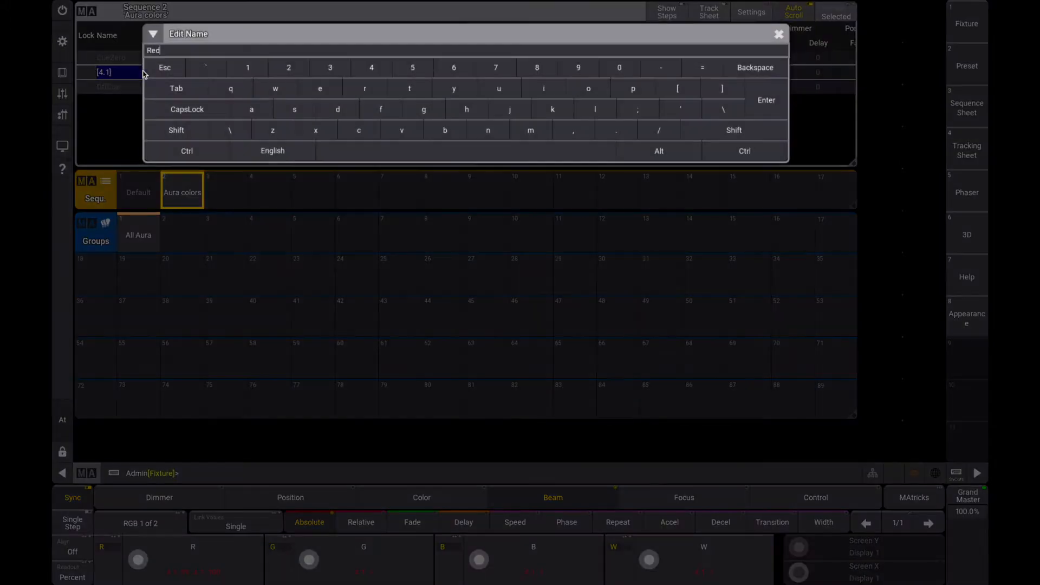
pyautogui.press('Return')
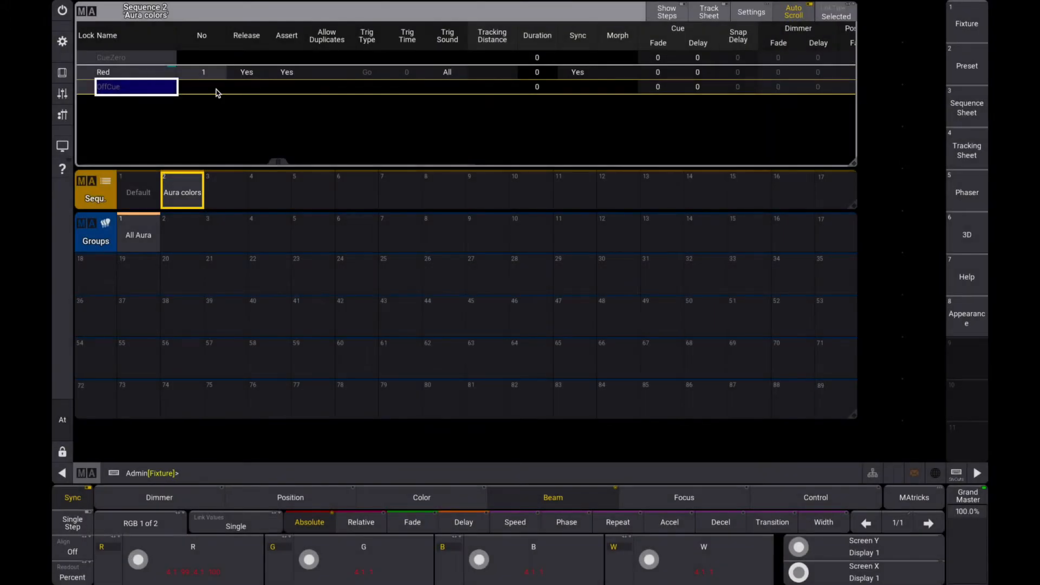
# Apply the green color preset to the selected fixtures and store it on executor 201 of page 1 with the Create second cue option.
pyautogui.click(974, 67)
pyautogui.click(189, 31)
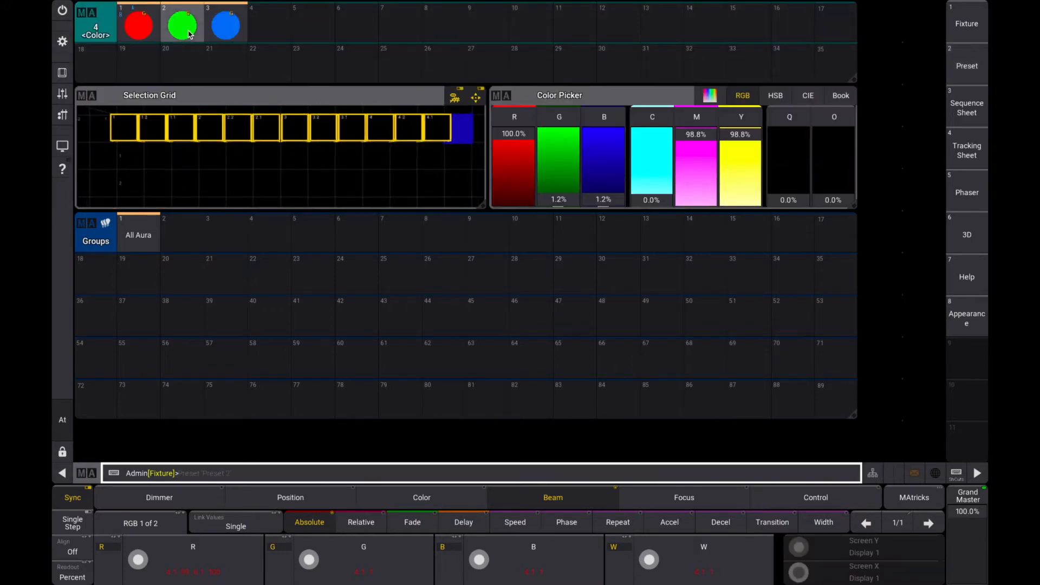
pyautogui.click(971, 110)
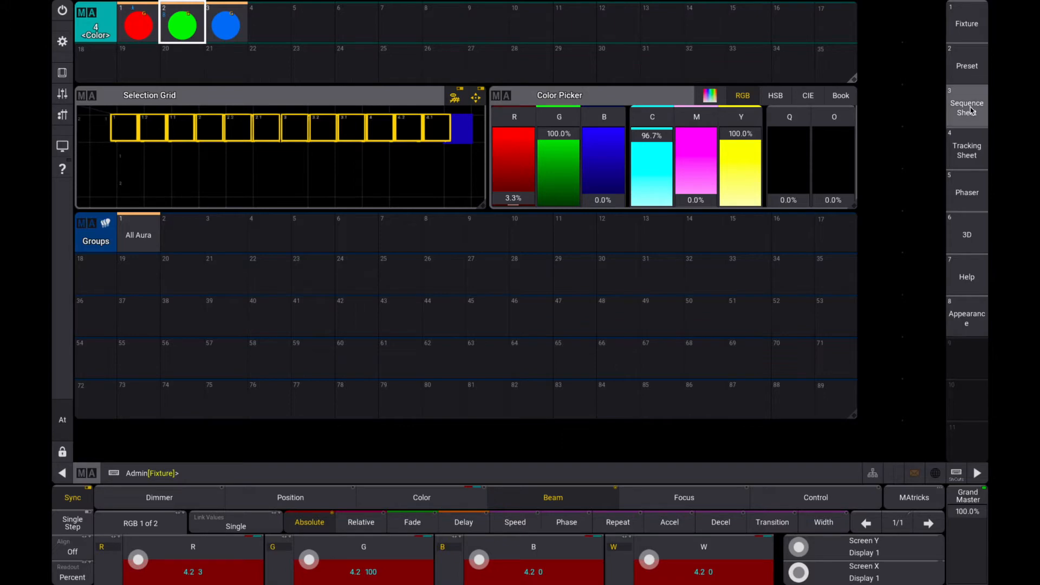
pyautogui.click(967, 235)
pyautogui.click(62, 73)
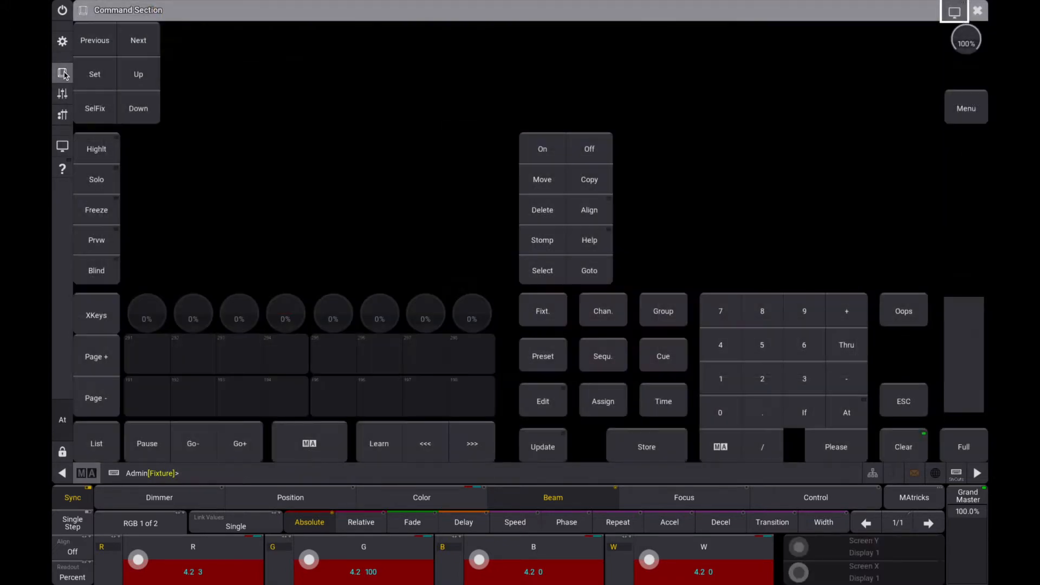
pyautogui.click(648, 456)
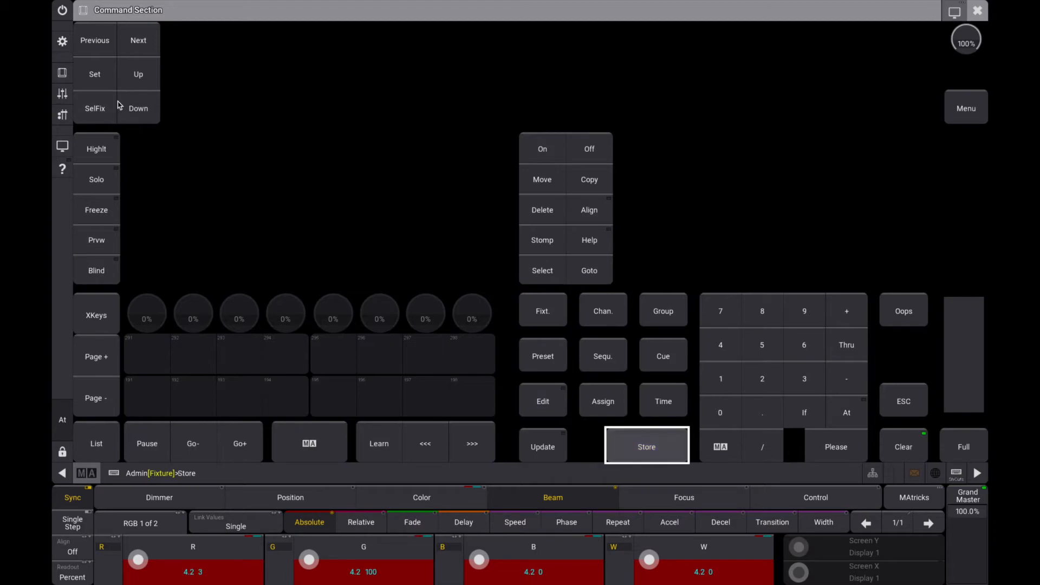
pyautogui.click(62, 75)
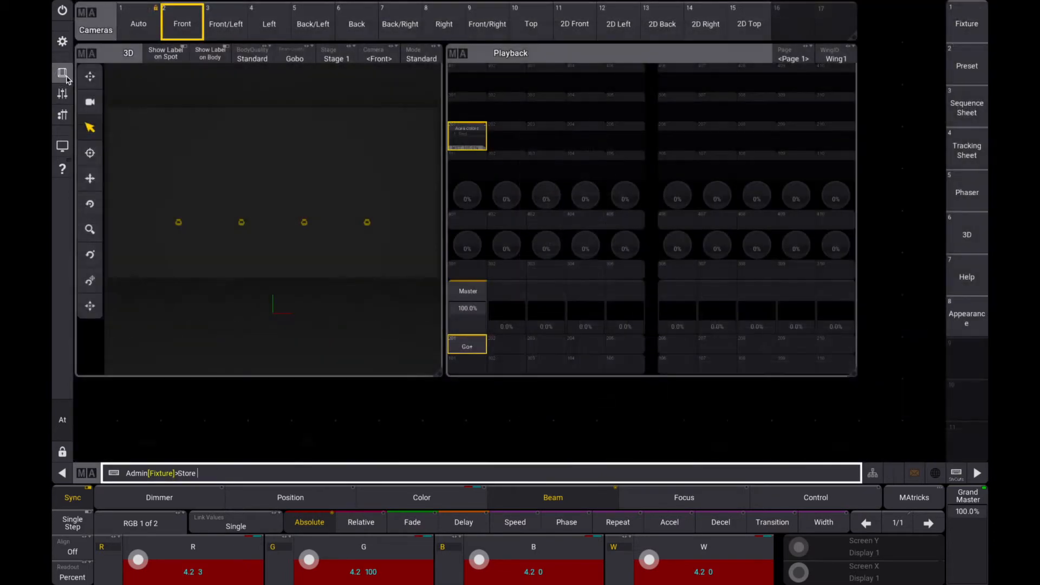
pyautogui.click(469, 346)
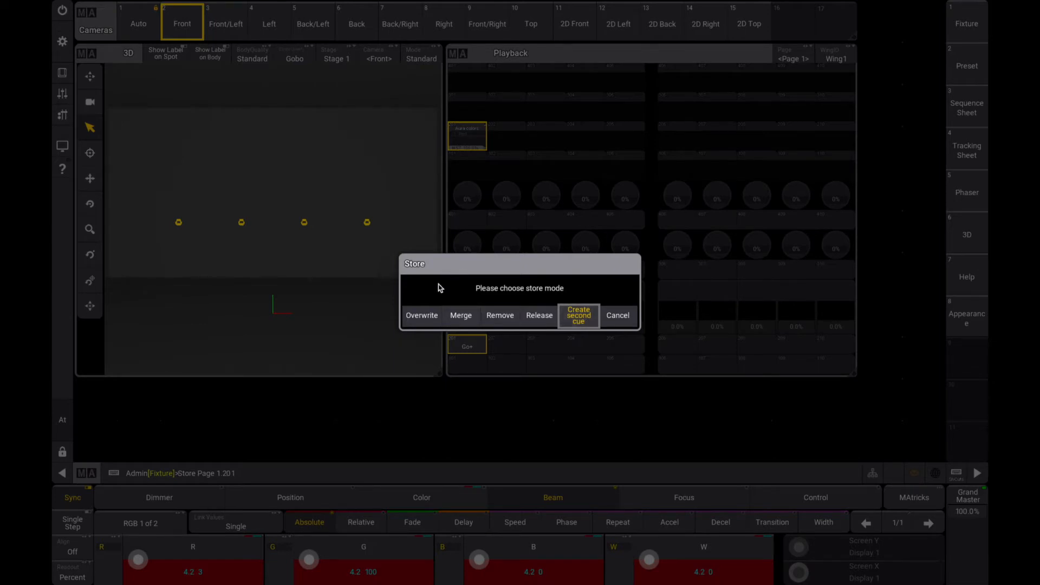
pyautogui.click(561, 311)
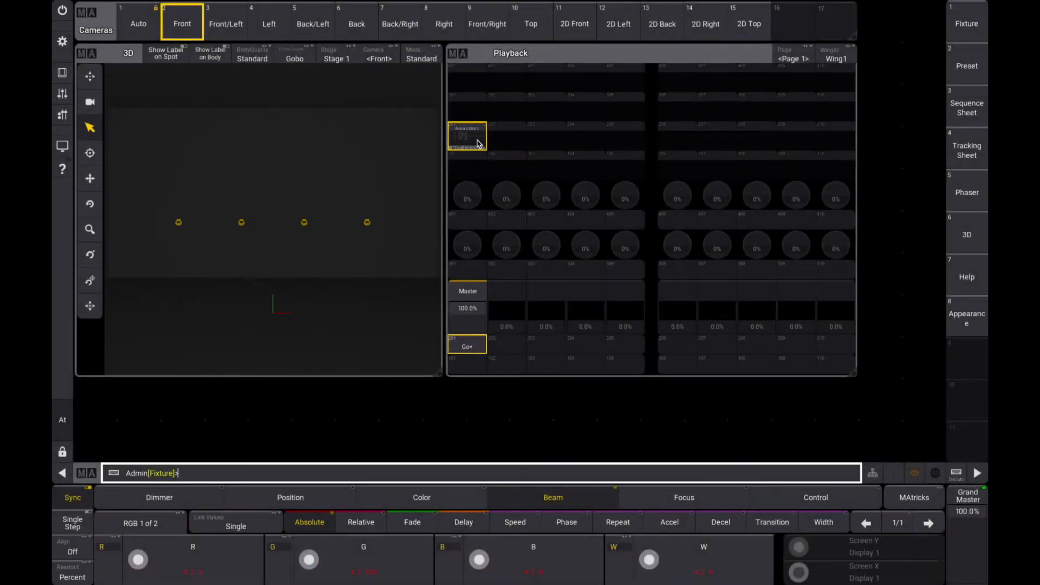
# Apply the blue color preset to the selected fixtures and store it as another cue on the Aura colors executor.
pyautogui.click(968, 48)
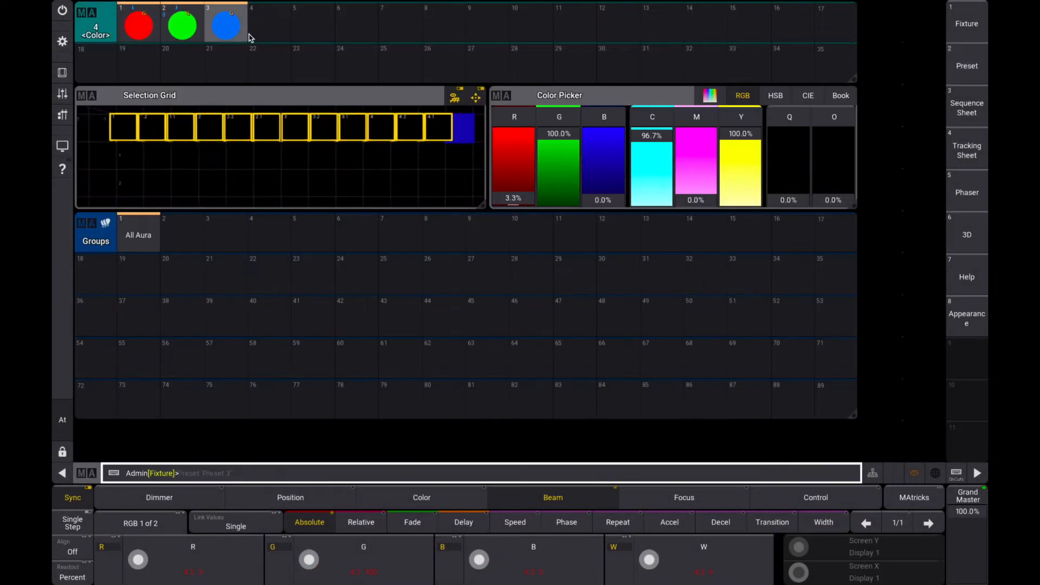
pyautogui.click(247, 36)
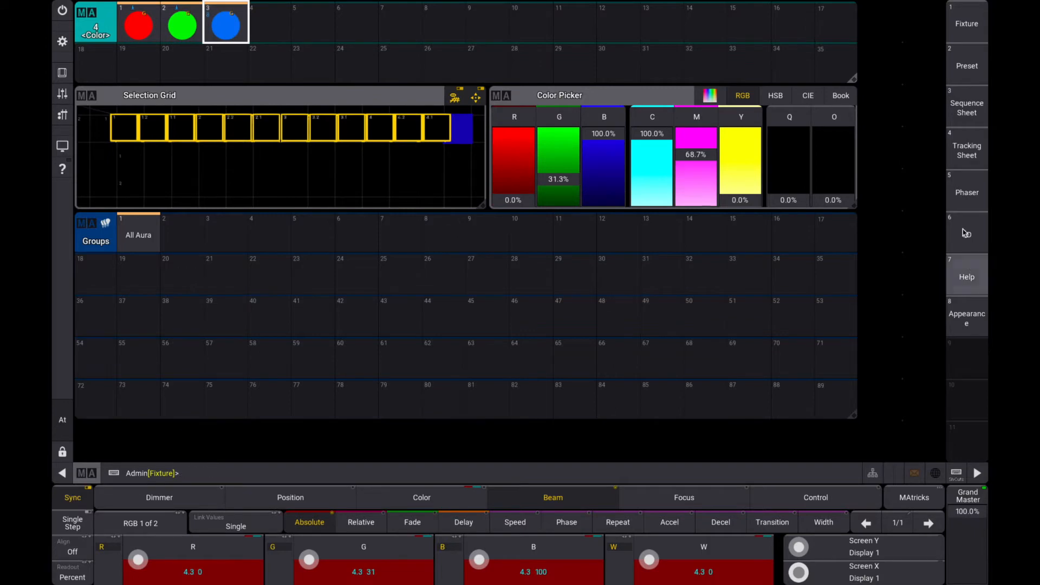
pyautogui.click(965, 233)
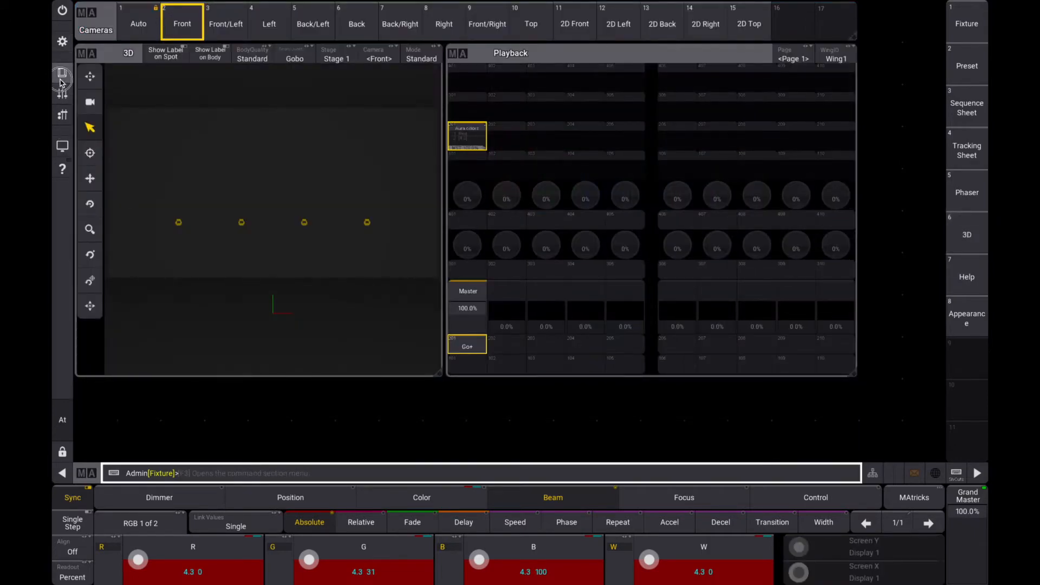
pyautogui.click(61, 79)
pyautogui.click(653, 454)
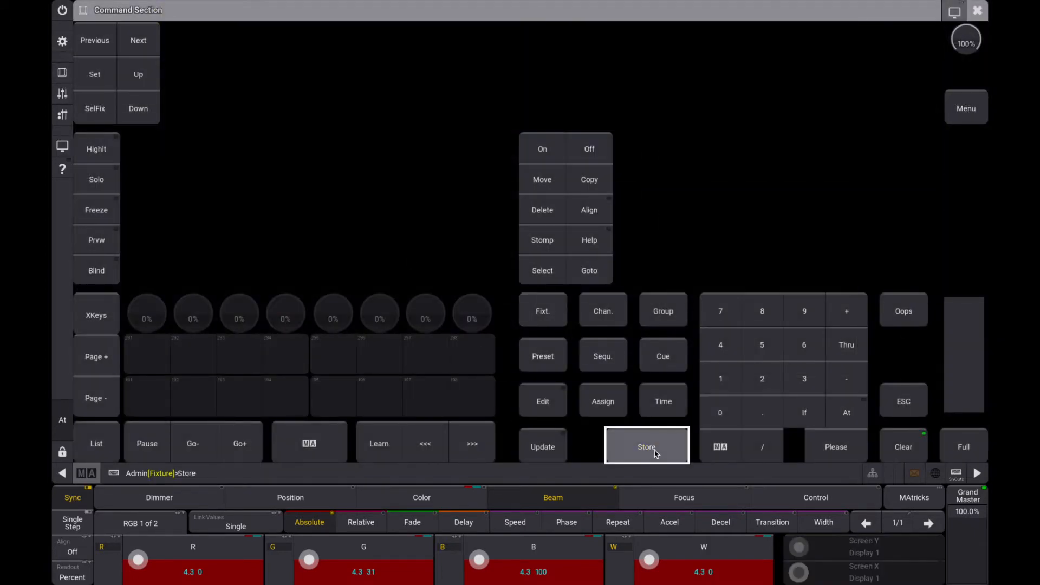
pyautogui.click(62, 93)
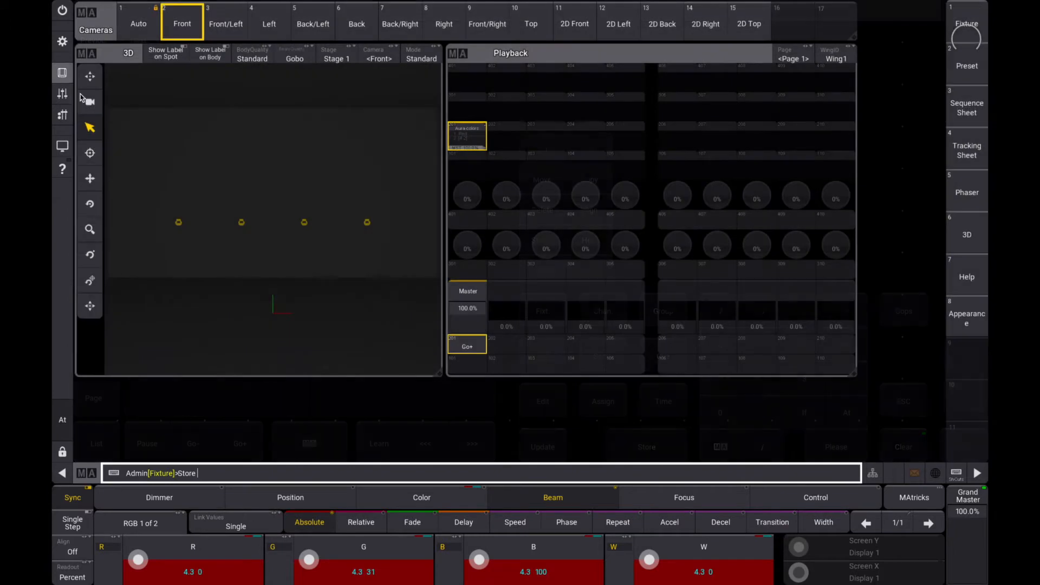
pyautogui.click(476, 351)
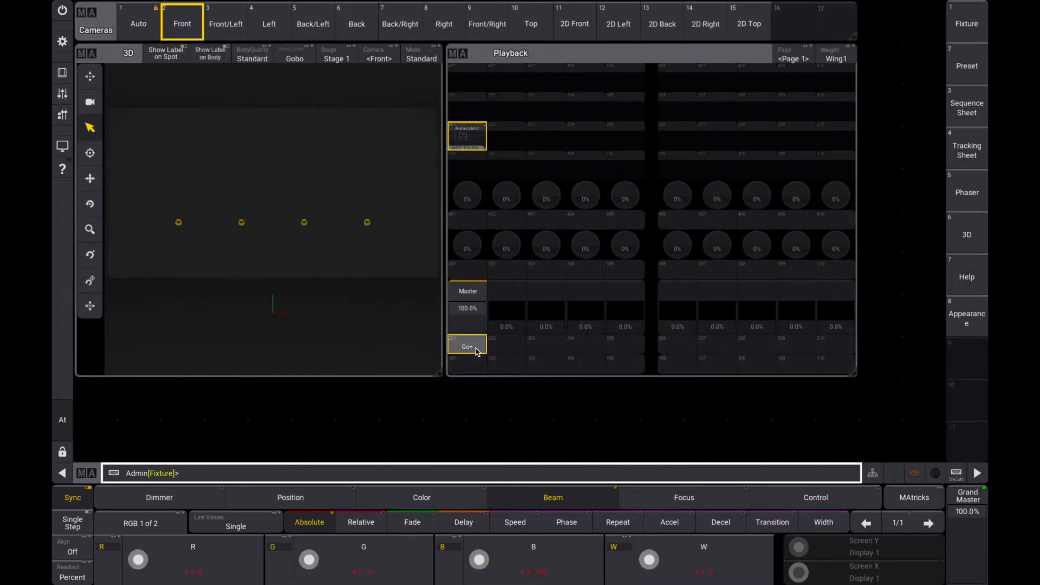
# Rename cue 2 of the Aura colors sequence to "Green" and cue 3 to "Blue".
pyautogui.click(977, 111)
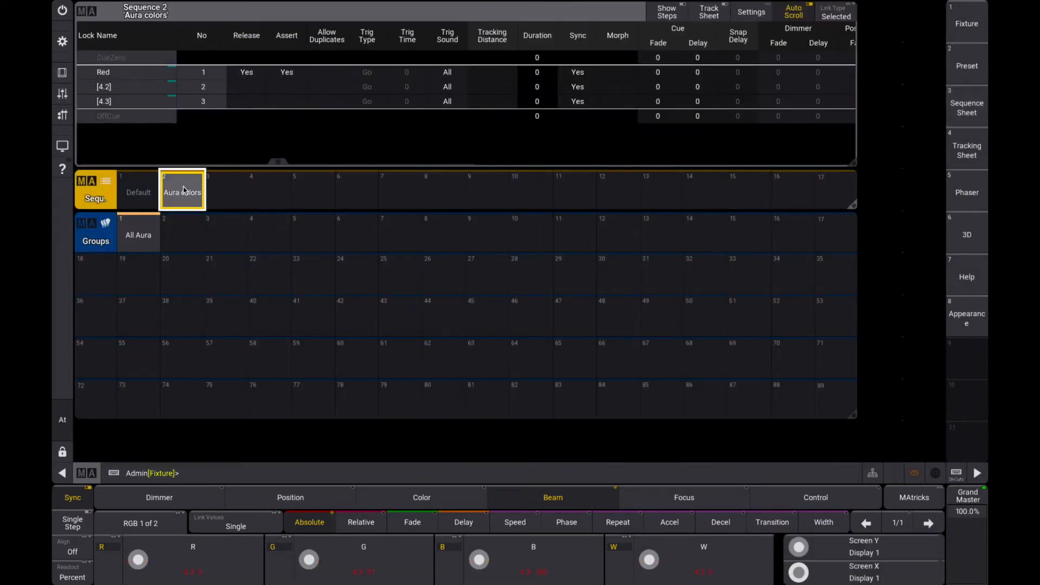
pyautogui.doubleClick(108, 88)
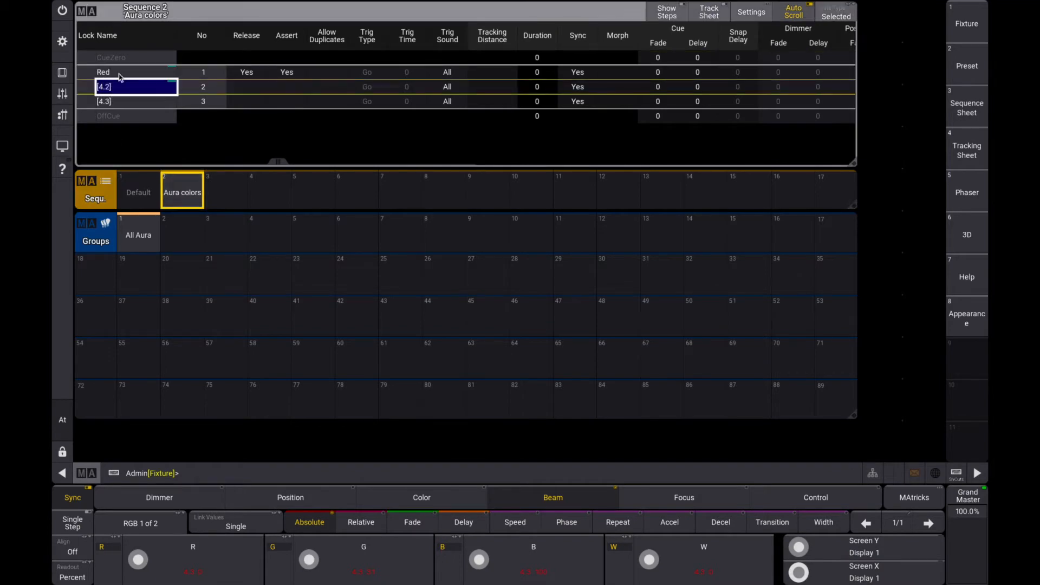
pyautogui.write('Green')
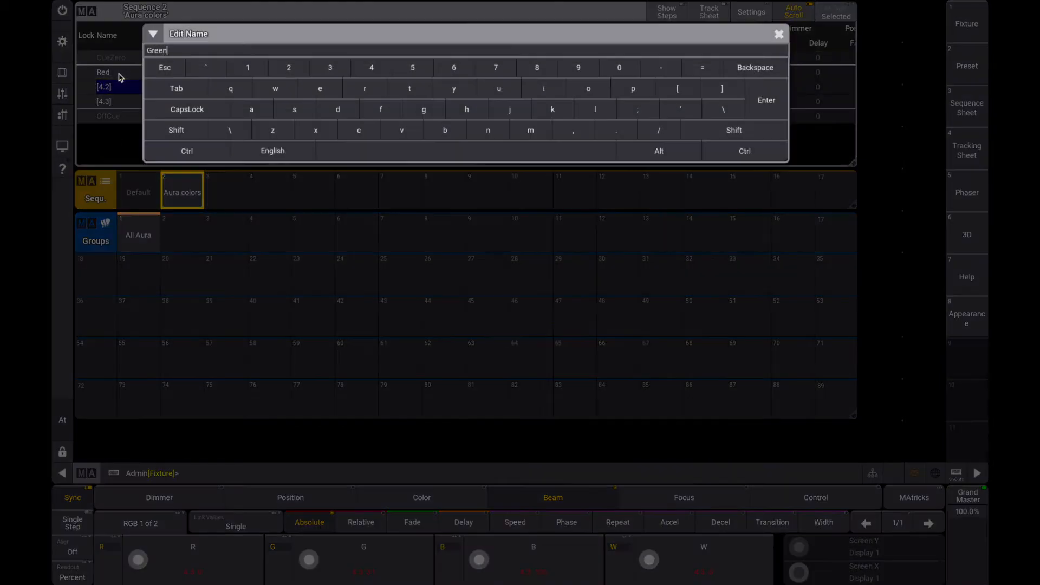
pyautogui.press('Return')
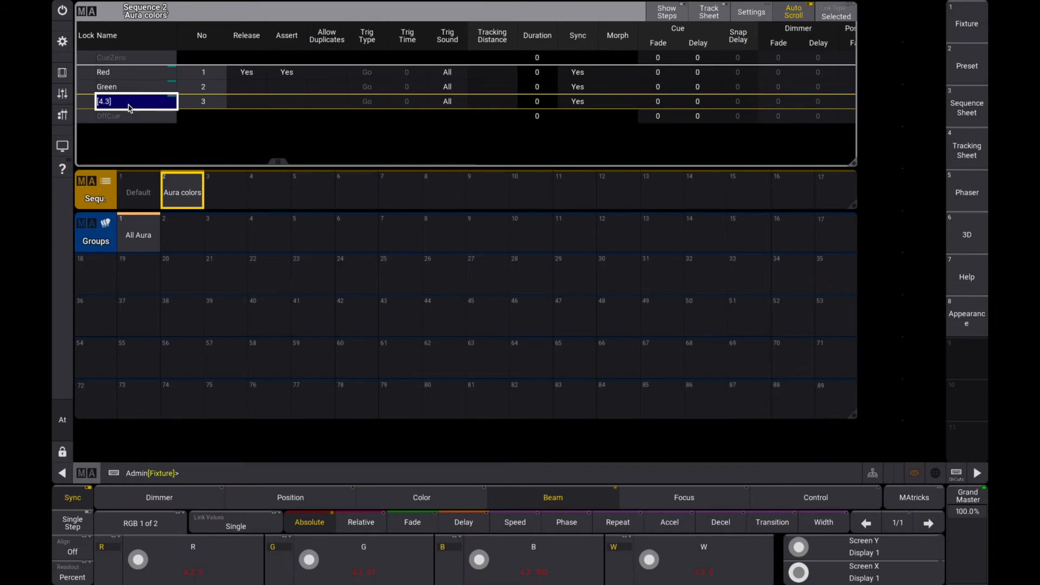
pyautogui.write('Blue')
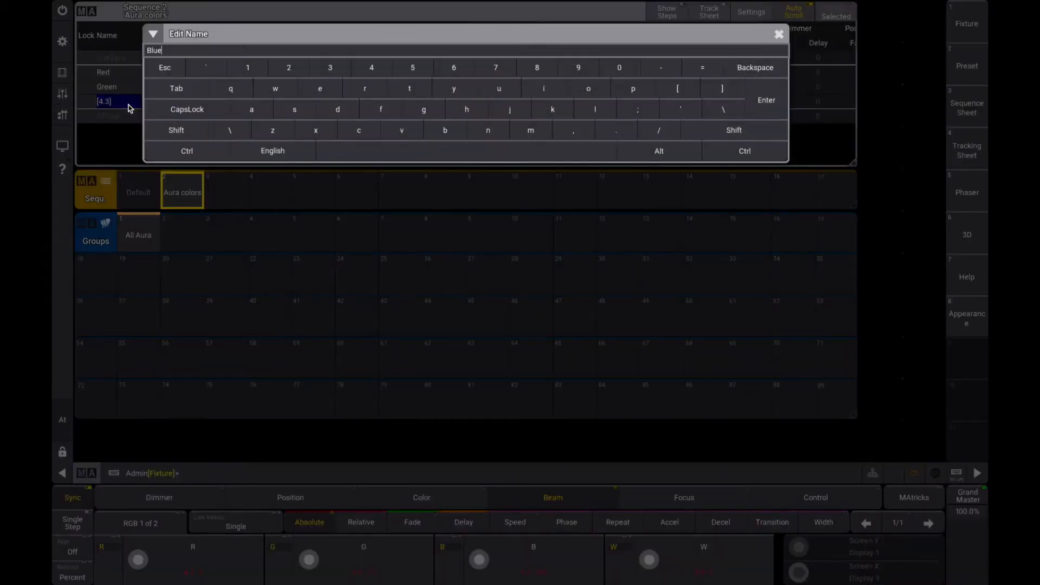
pyautogui.press('Return')
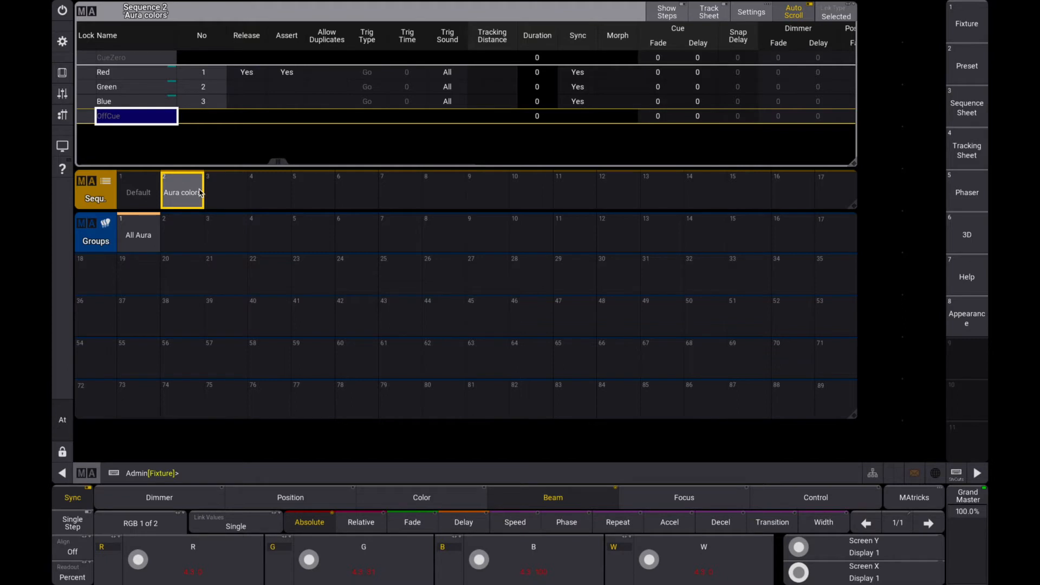
# Bring up the Appearance view.
pyautogui.click(975, 324)
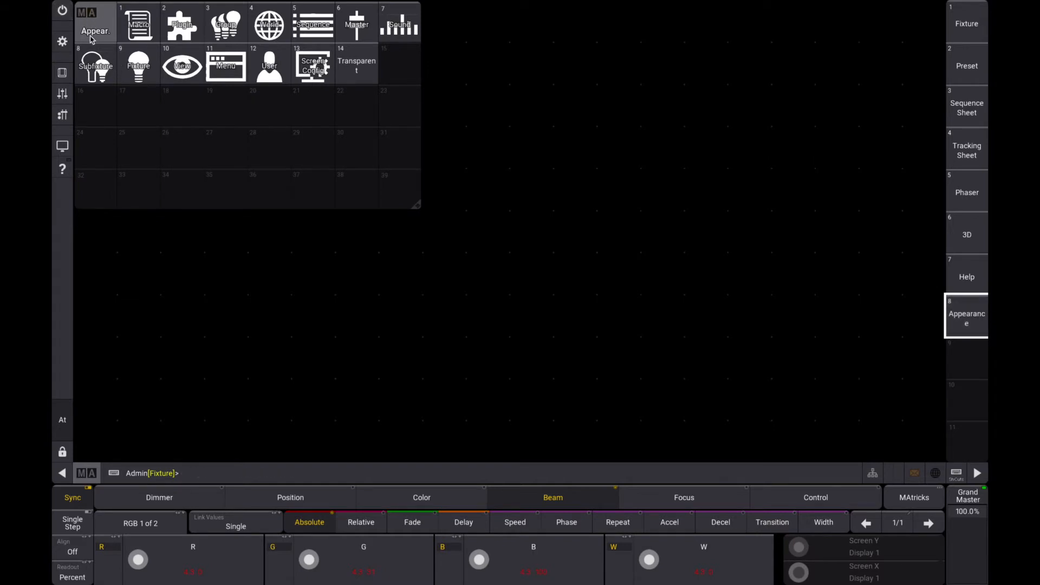
# Add a second Appearance pool window in the empty area beside the existing pool and delete it again.
pyautogui.click(441, 19)
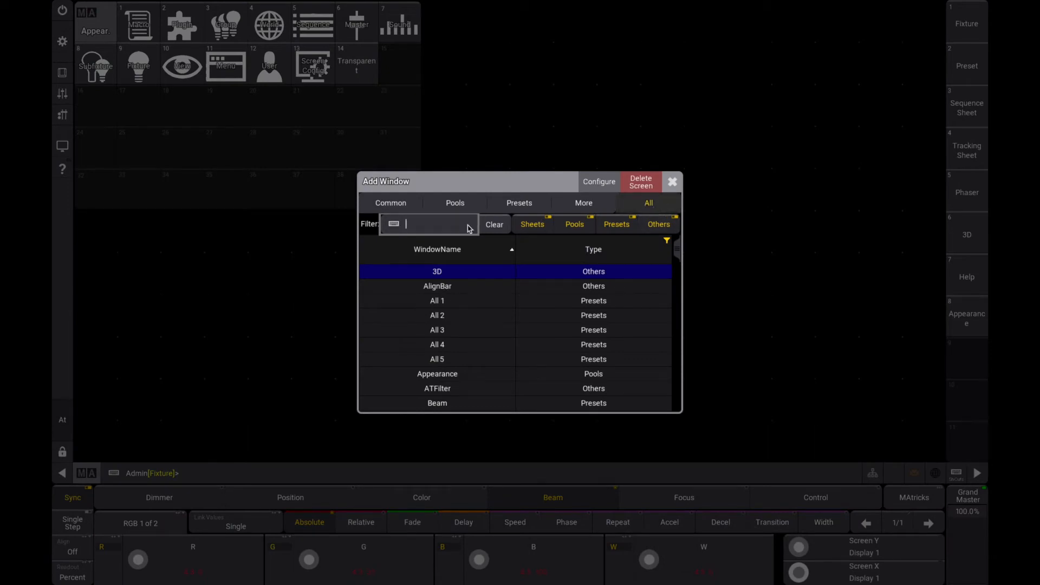
pyautogui.click(442, 228)
pyautogui.write('App')
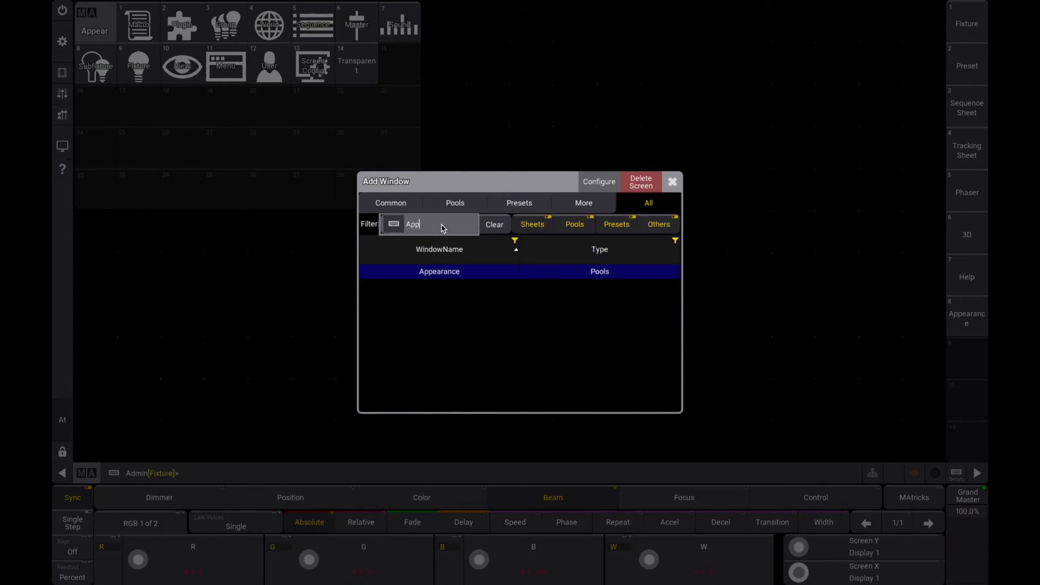
pyautogui.click(447, 273)
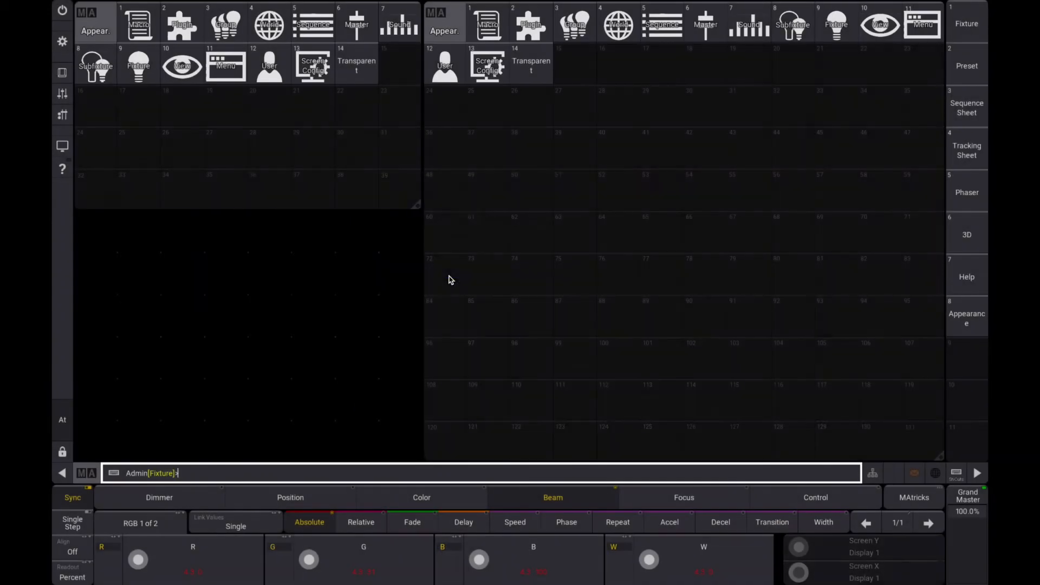
pyautogui.click(442, 21)
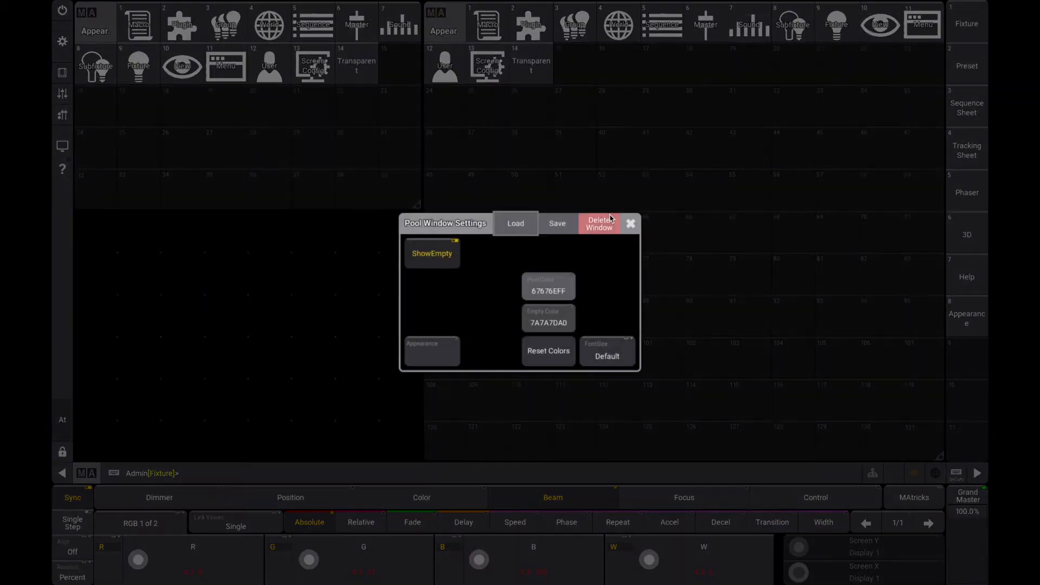
pyautogui.click(589, 224)
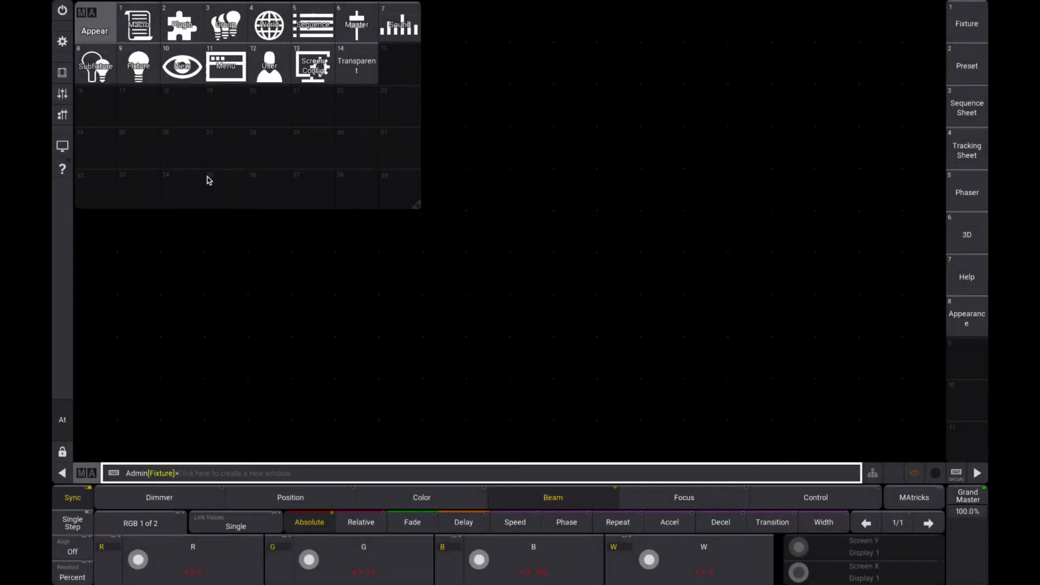
# Create an appearance in pool slot 25 and set its image color R, G, B and Alpha to 0%.
pyautogui.click(139, 155)
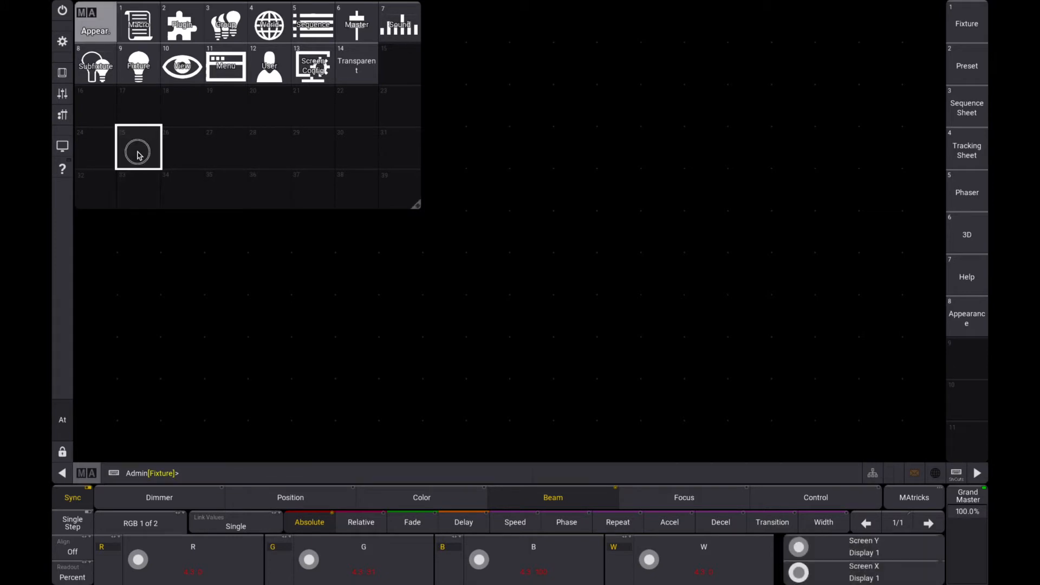
pyautogui.moveTo(137, 152); pyautogui.dragTo(106, 153)
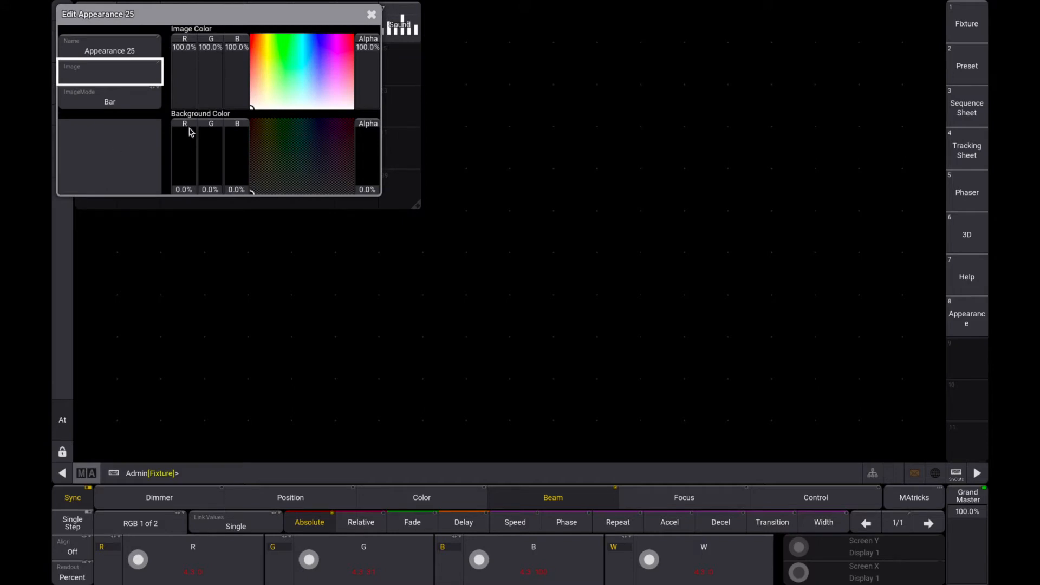
pyautogui.moveTo(194, 57); pyautogui.dragTo(183, 127)
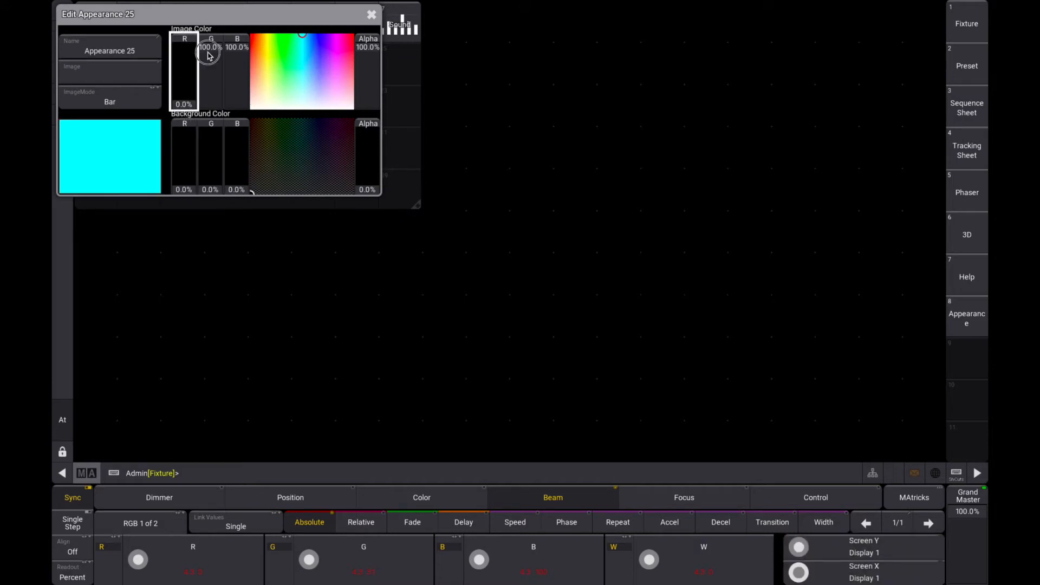
pyautogui.moveTo(209, 56); pyautogui.dragTo(214, 133)
pyautogui.moveTo(234, 56); pyautogui.dragTo(232, 145)
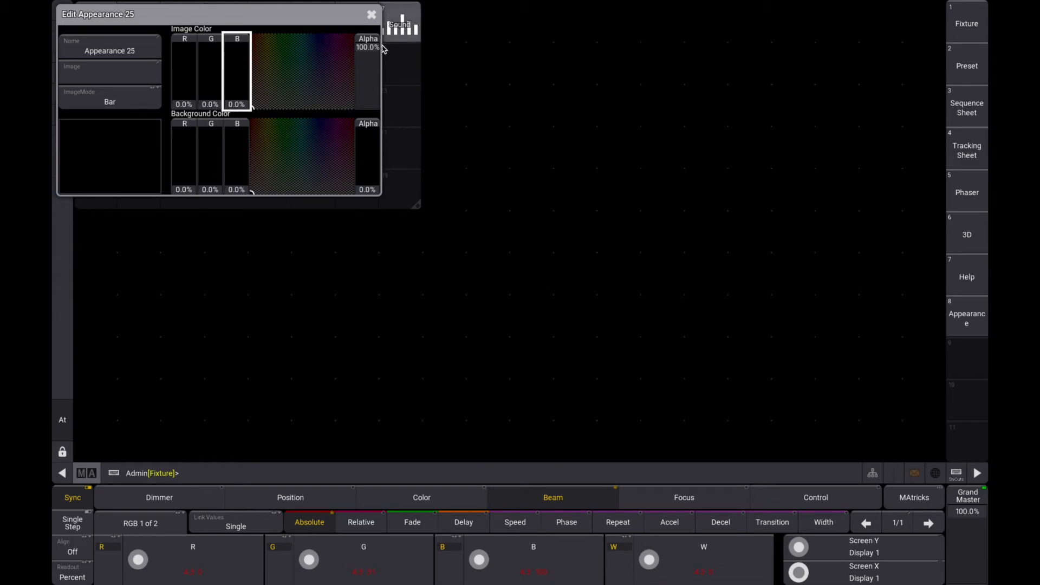
pyautogui.moveTo(379, 50); pyautogui.dragTo(361, 131)
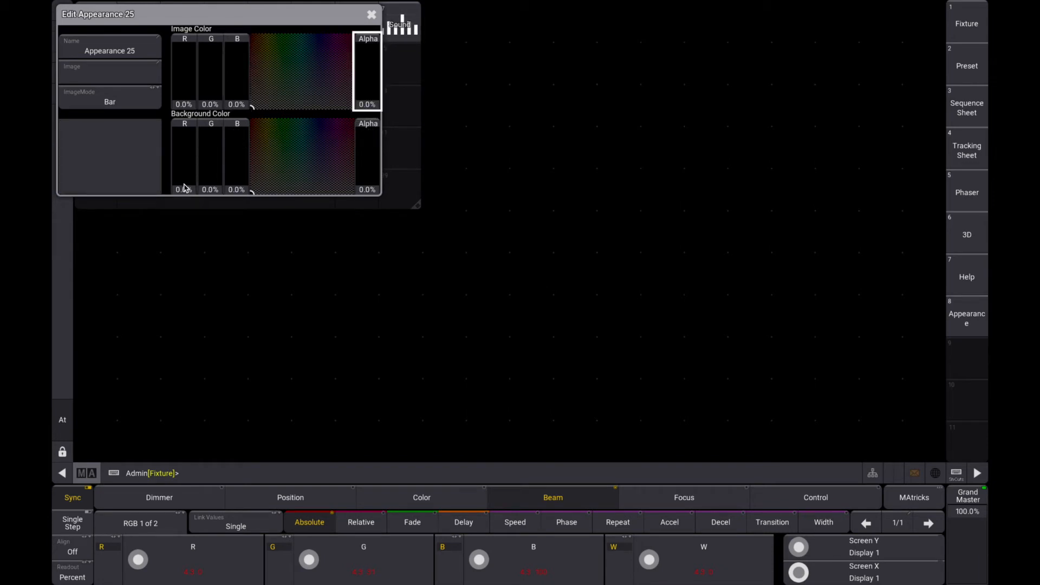
# Set the background color of appearance 25 to R 100% with Alpha 100%, and name the appearance "Red".
pyautogui.moveTo(184, 188); pyautogui.dragTo(195, 92)
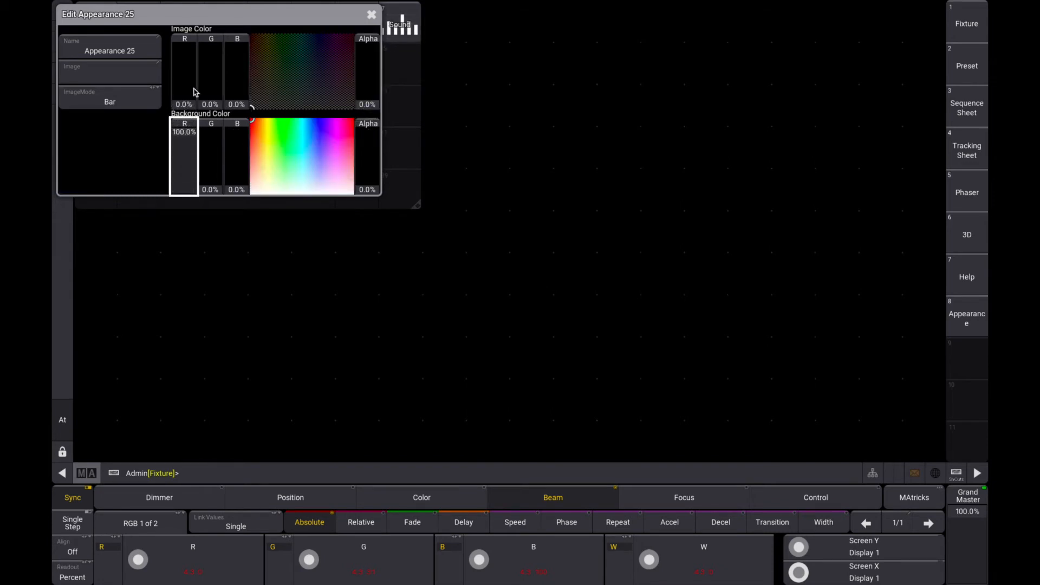
pyautogui.moveTo(363, 194); pyautogui.dragTo(364, 107)
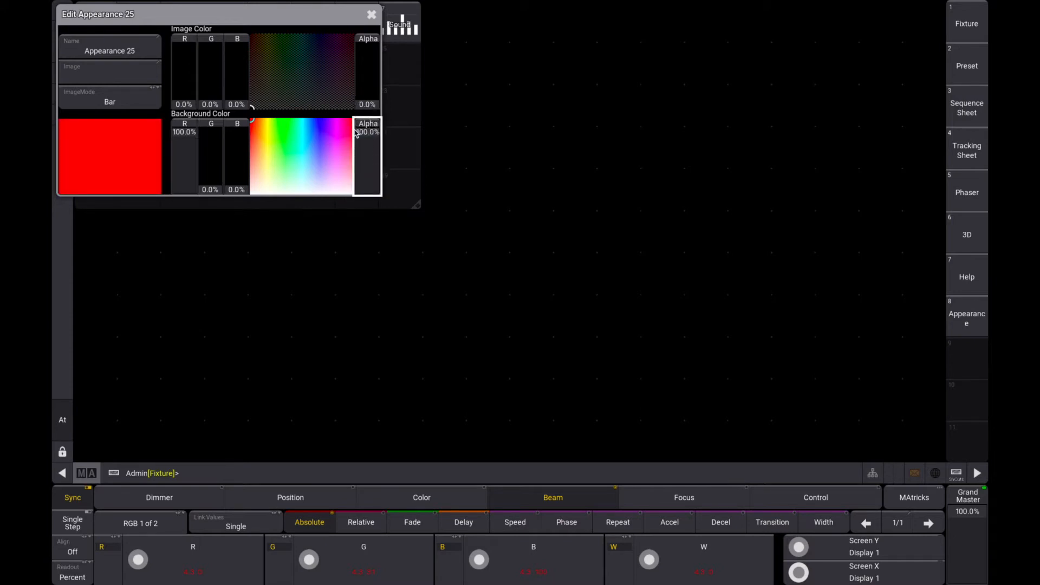
pyautogui.click(101, 52)
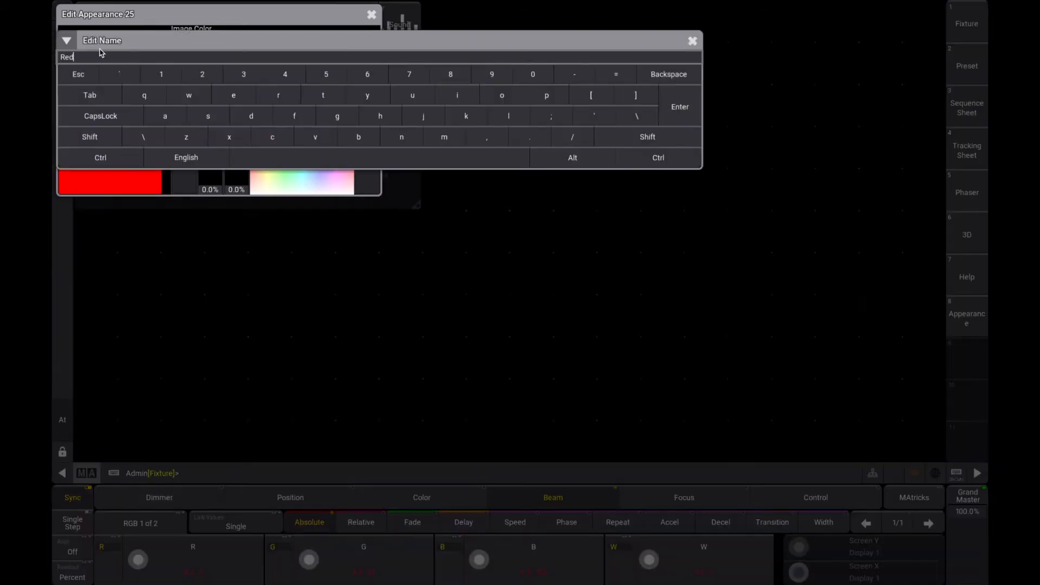
pyautogui.press('Return')
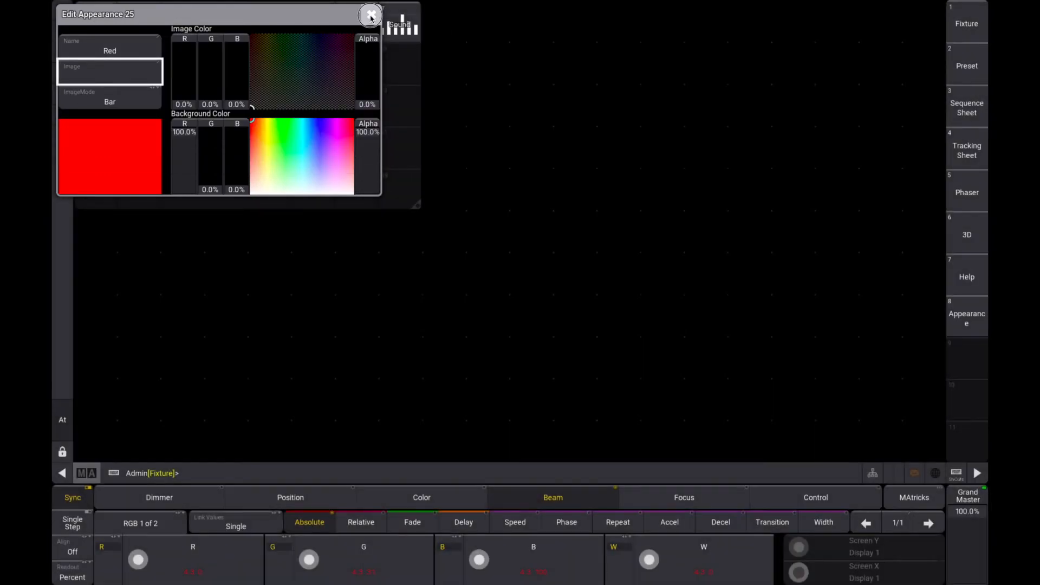
pyautogui.click(371, 15)
# Create an appearance in pool slot 26 and set its image color R, G, B and Alpha to 0%.
pyautogui.moveTo(188, 156); pyautogui.dragTo(152, 157)
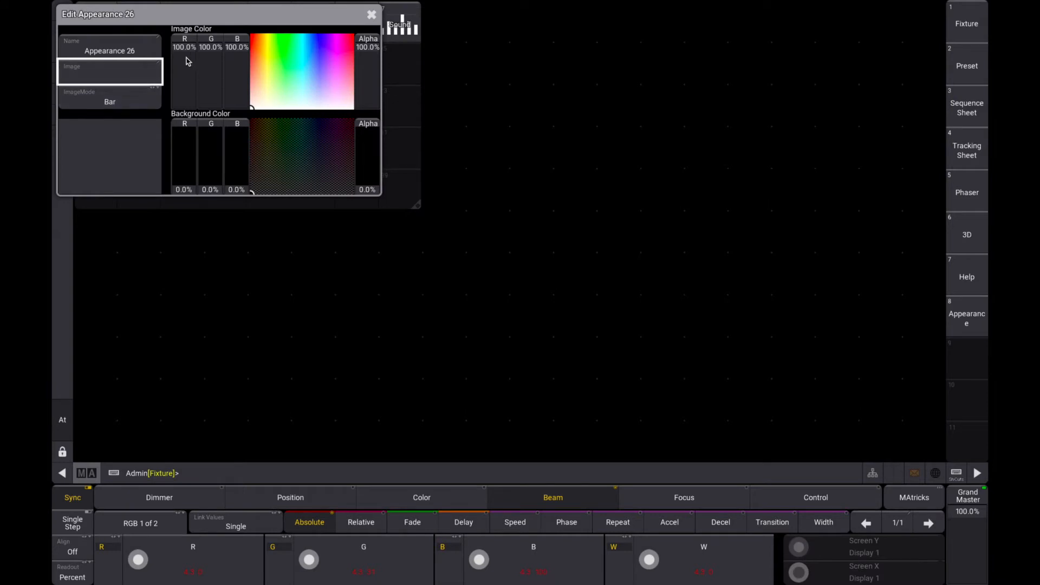
pyautogui.moveTo(186, 65); pyautogui.dragTo(196, 128)
pyautogui.moveTo(206, 63); pyautogui.dragTo(212, 132)
pyautogui.moveTo(235, 70); pyautogui.dragTo(236, 139)
pyautogui.click(368, 69)
pyautogui.moveTo(368, 69); pyautogui.dragTo(360, 135)
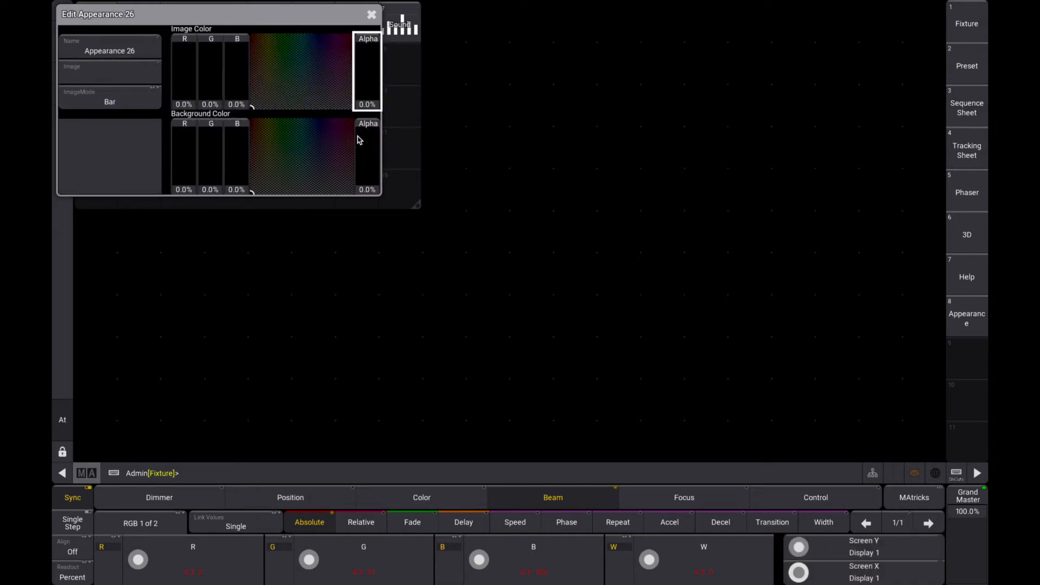
# Set the background color of appearance 26 to R 7.1% and G 100% with Alpha 100%, and name the appearance "Green".
pyautogui.moveTo(217, 186); pyautogui.dragTo(209, 100)
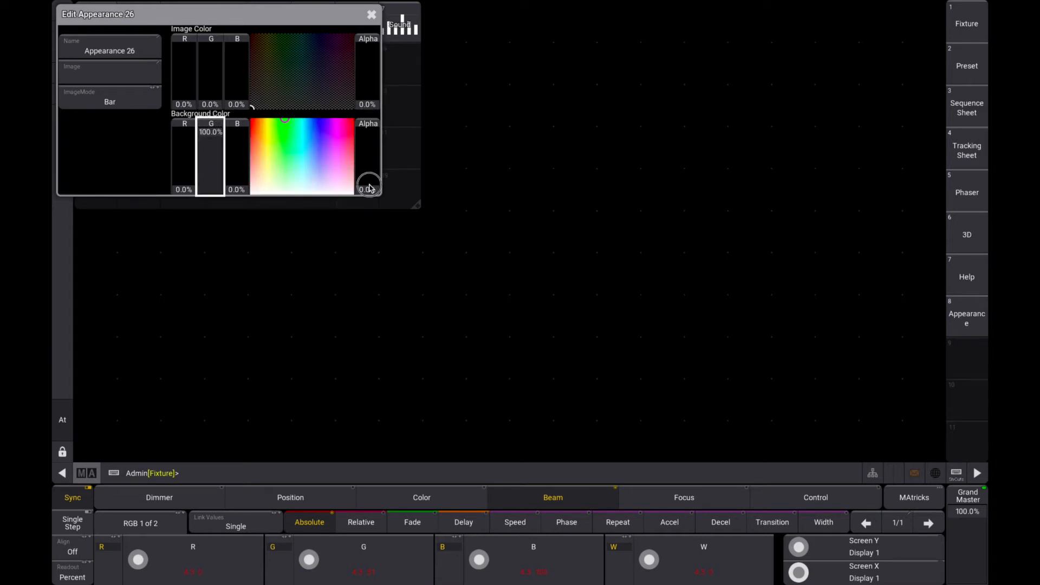
pyautogui.moveTo(370, 183); pyautogui.dragTo(368, 105)
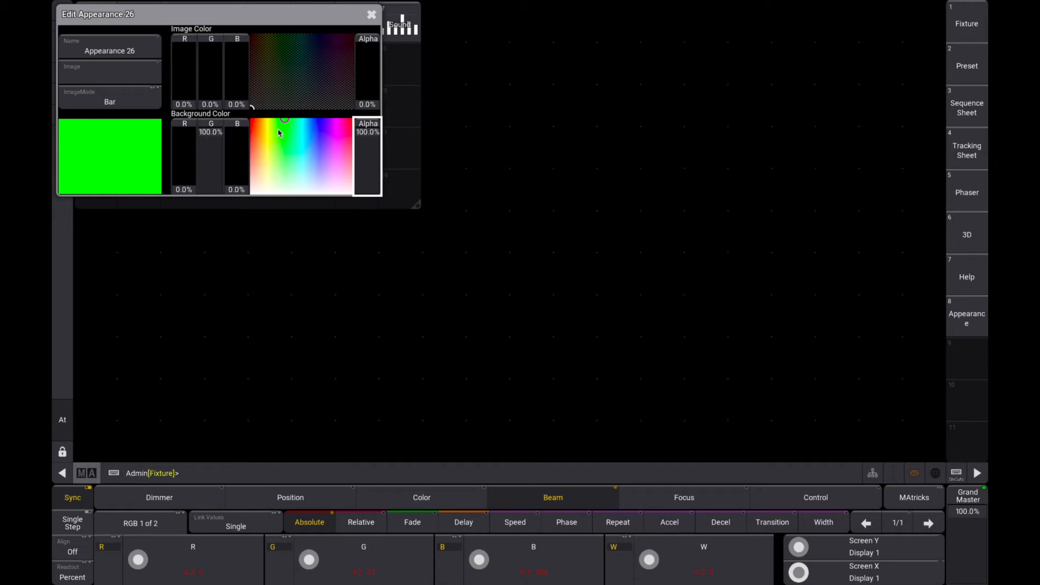
pyautogui.moveTo(288, 126)
pyautogui.mouseDown()
pyautogui.moveTo(279, 135)
pyautogui.moveTo(284, 117)
pyautogui.mouseUp()
pyautogui.click(132, 54)
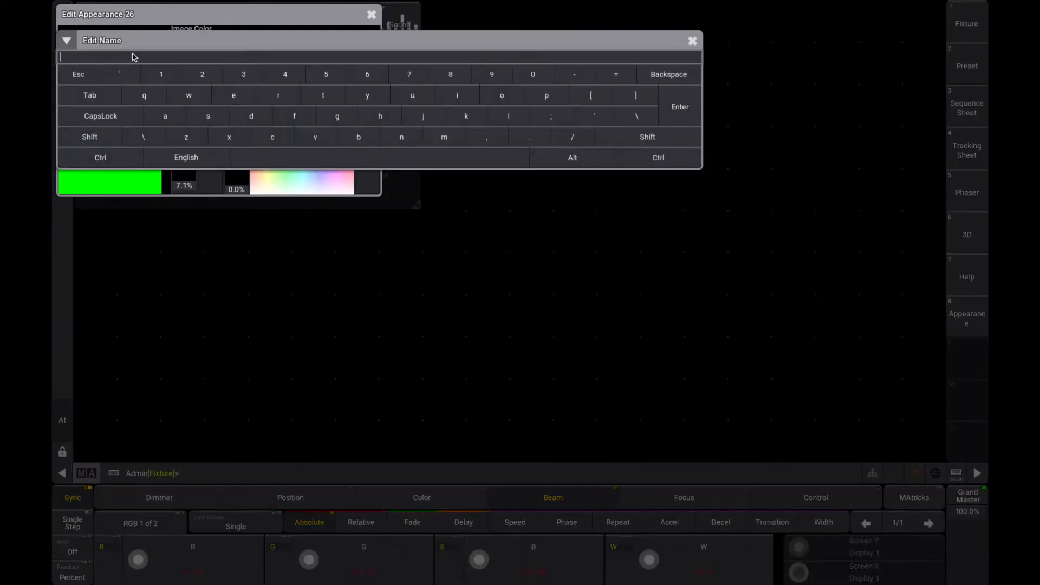
pyautogui.press('Return')
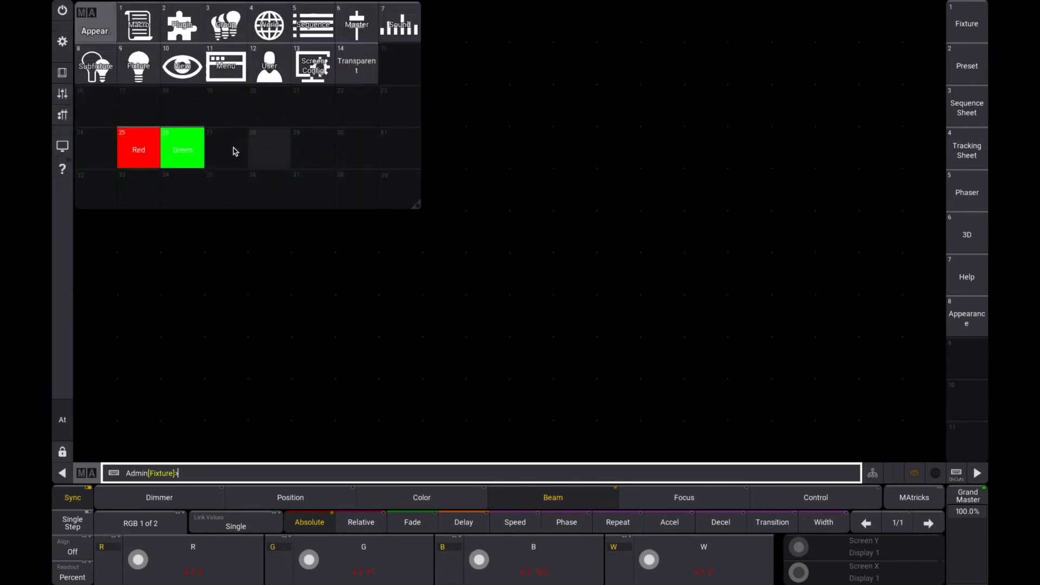
# Create an appearance in pool slot 27 and set its image color R, G, B and Alpha to 0%.
pyautogui.moveTo(232, 149); pyautogui.dragTo(189, 153)
pyautogui.moveTo(193, 64); pyautogui.dragTo(213, 130)
pyautogui.moveTo(241, 60); pyautogui.dragTo(241, 130)
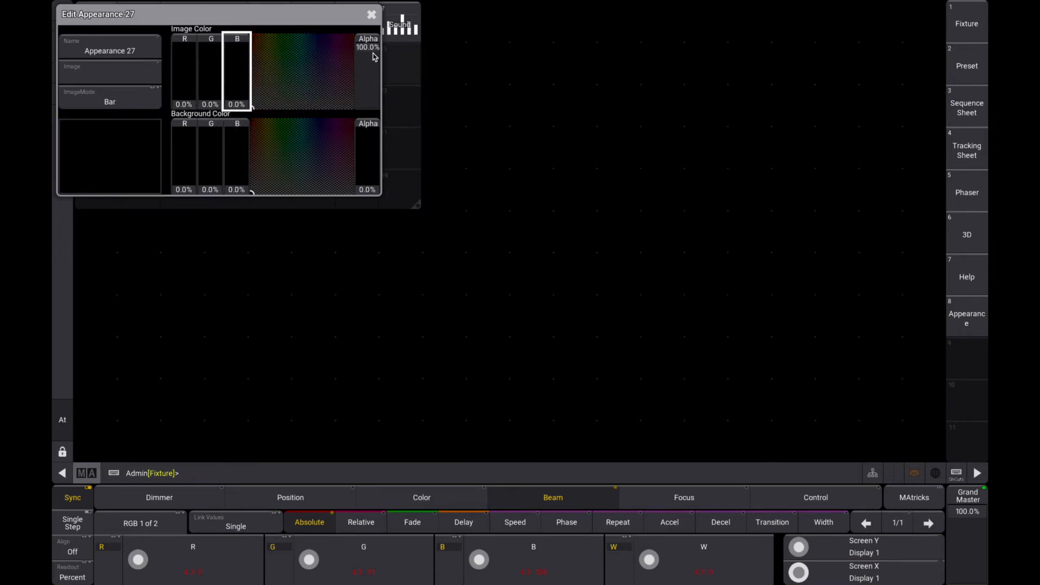
pyautogui.moveTo(373, 58); pyautogui.dragTo(370, 147)
# Set the background color of appearance 27 to B 100% with Alpha 100%, and name the appearance "Blue".
pyautogui.moveTo(233, 177); pyautogui.dragTo(235, 111)
pyautogui.moveTo(371, 192); pyautogui.dragTo(370, 125)
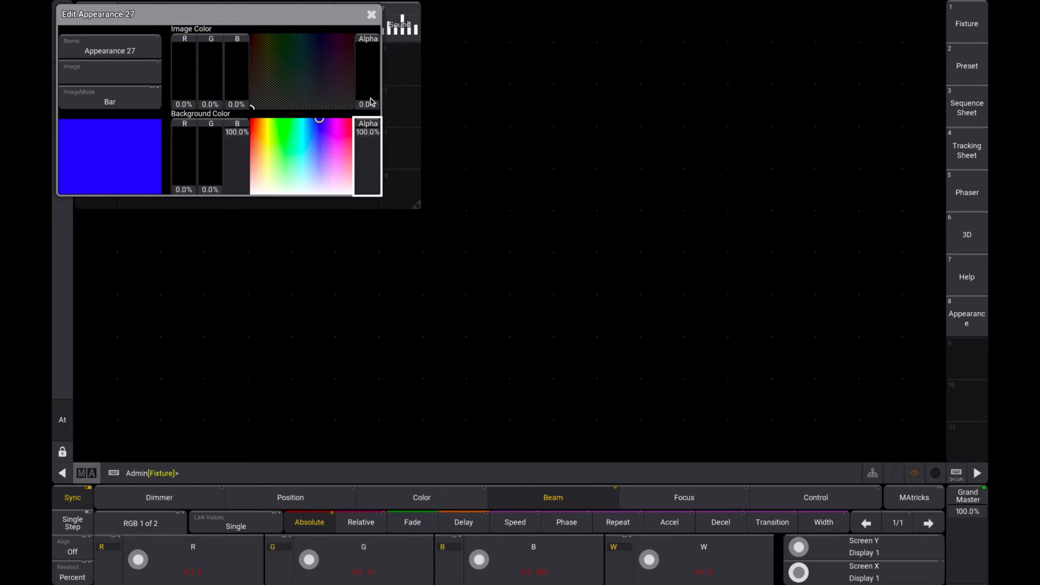
pyautogui.click(116, 54)
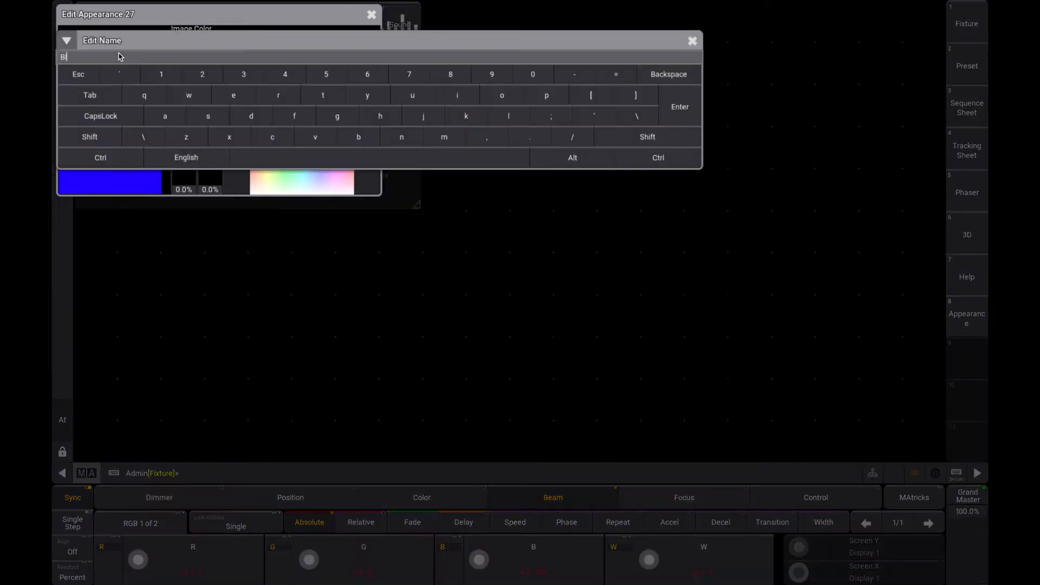
pyautogui.press('Return')
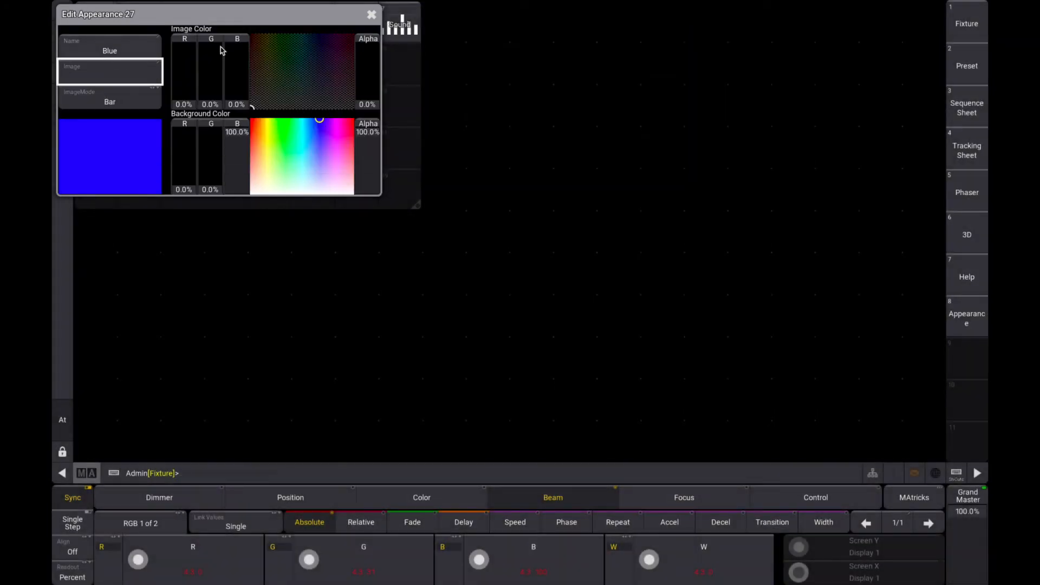
pyautogui.click(372, 15)
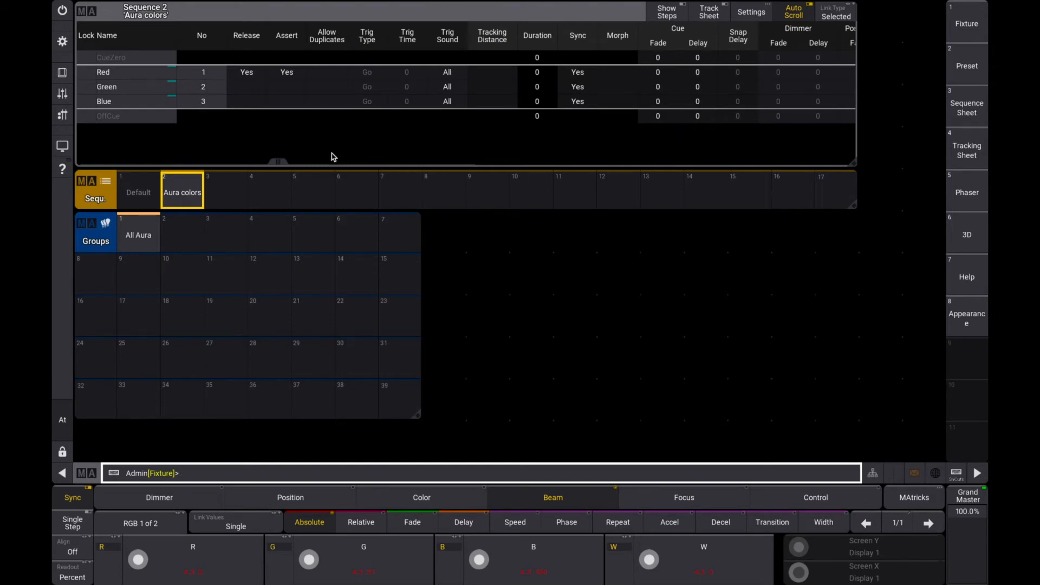
pyautogui.click(180, 200)
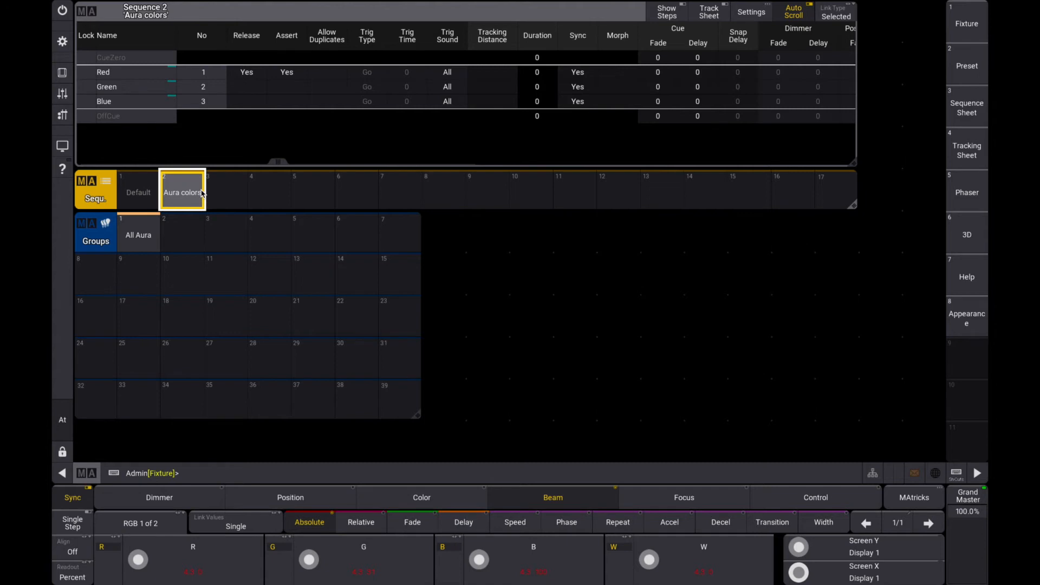
pyautogui.doubleClick(138, 74)
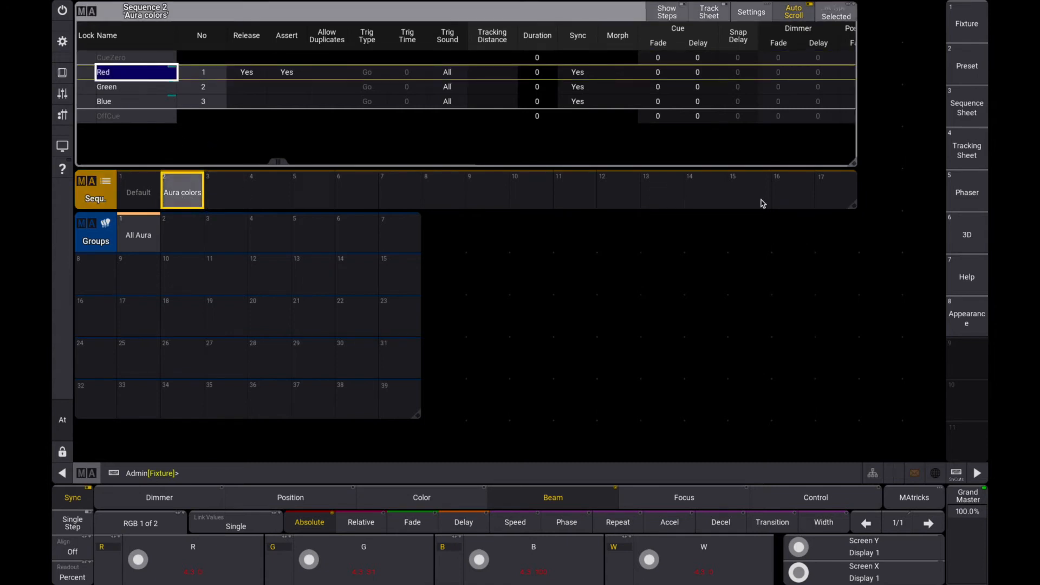
pyautogui.click(967, 235)
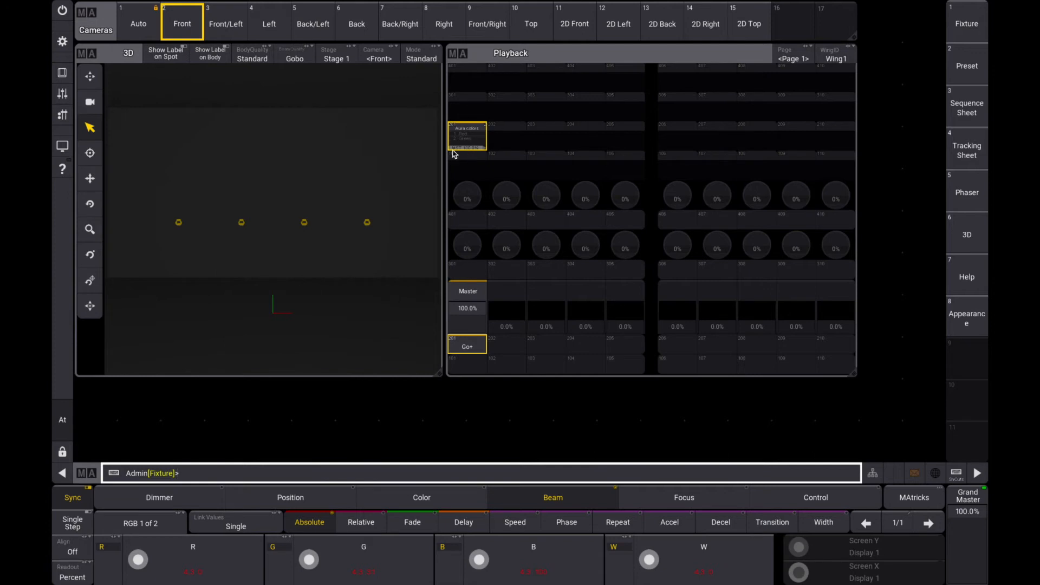
# Enter Assign Appearance "Red" At Sequence "Aura colors" as the Cmd of the Red cue in the sequence sheet.
pyautogui.click(966, 108)
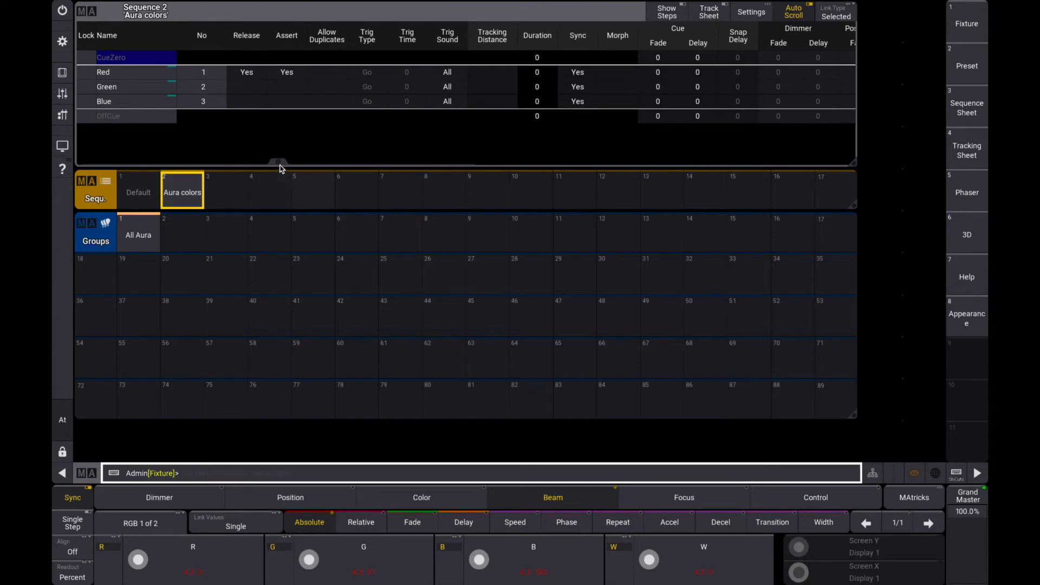
pyautogui.moveTo(280, 167); pyautogui.dragTo(863, 164)
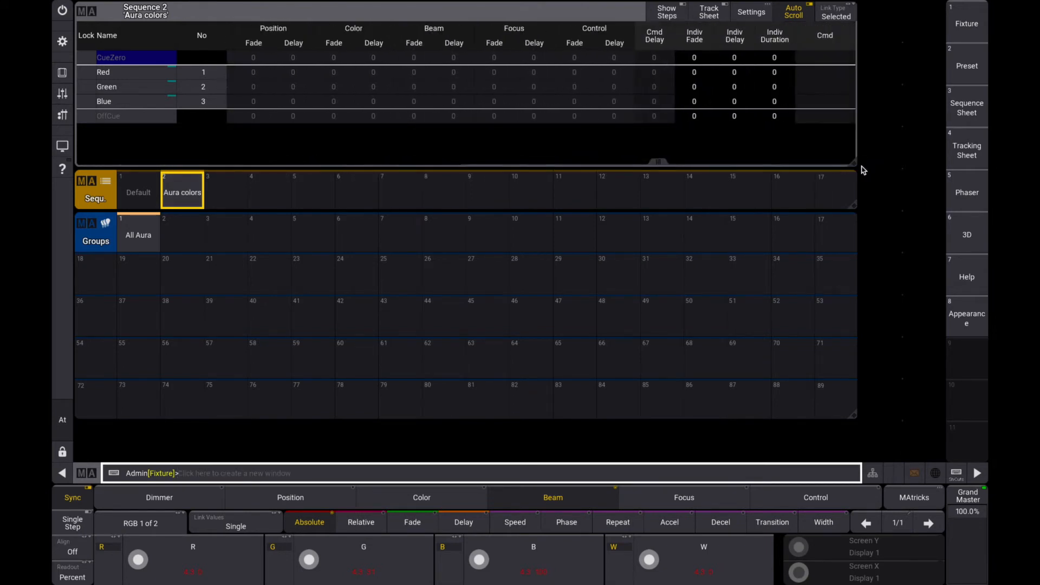
pyautogui.click(818, 78)
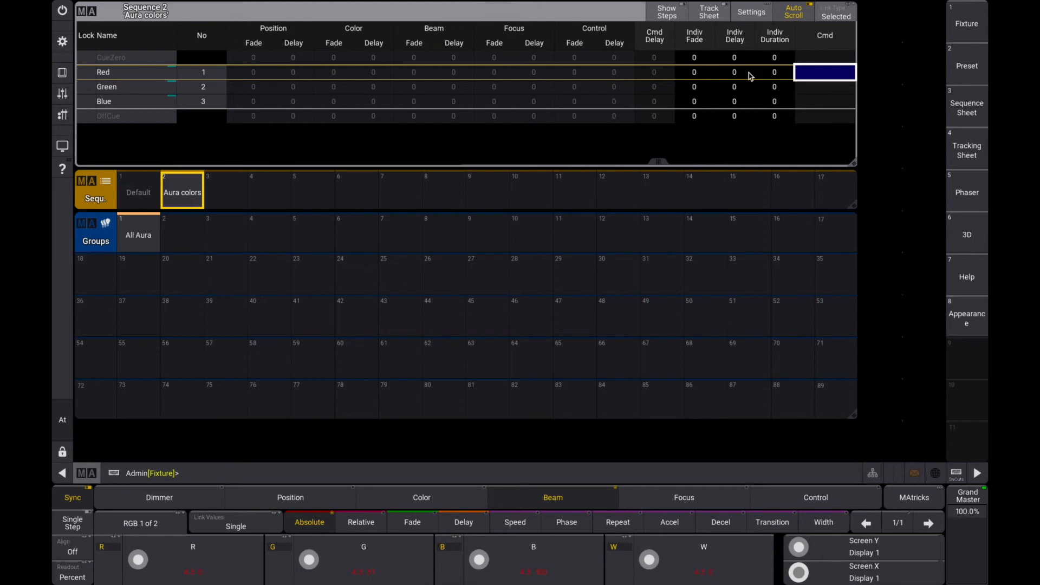
pyautogui.click(834, 77)
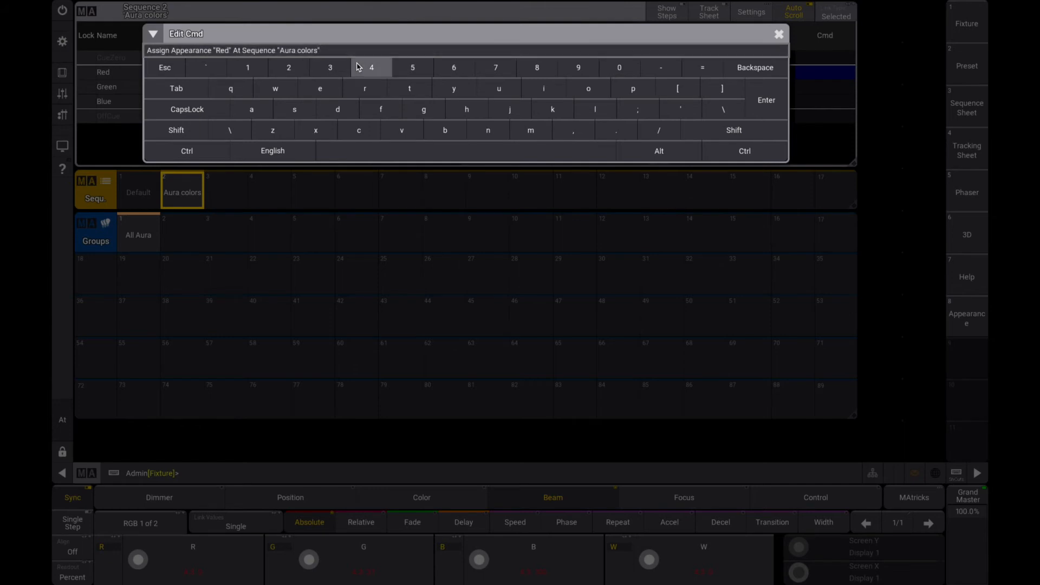
pyautogui.press('Return')
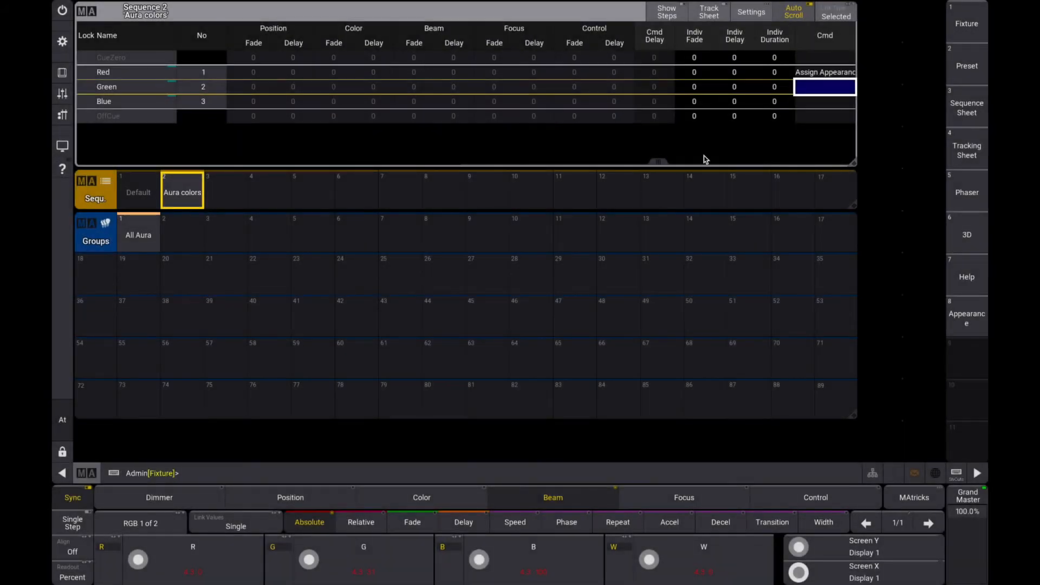
# Try the selected Aura fixtures at Full in the 3D view and clear the programmer.
pyautogui.click(945, 245)
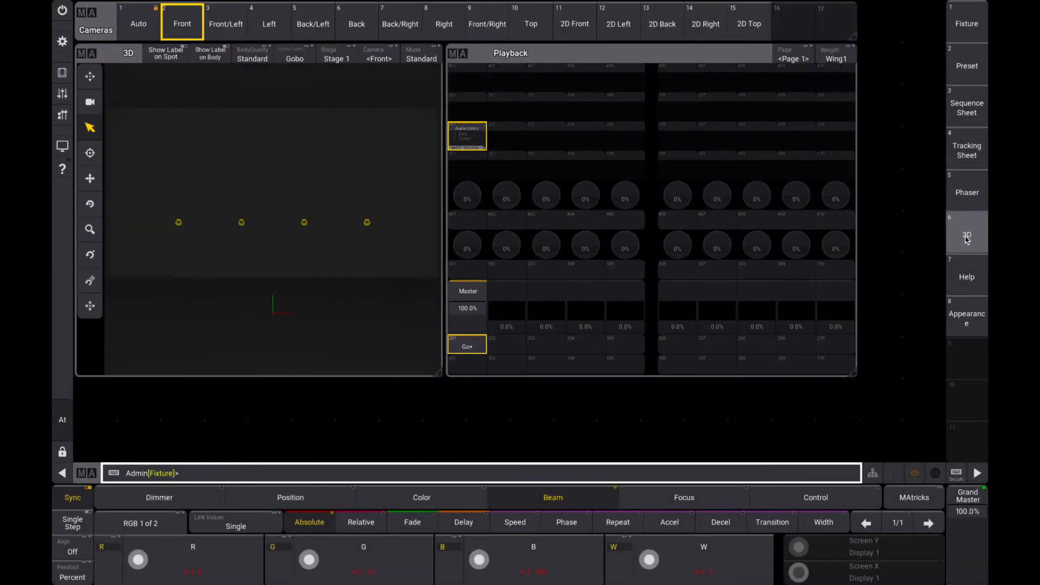
pyautogui.click(63, 422)
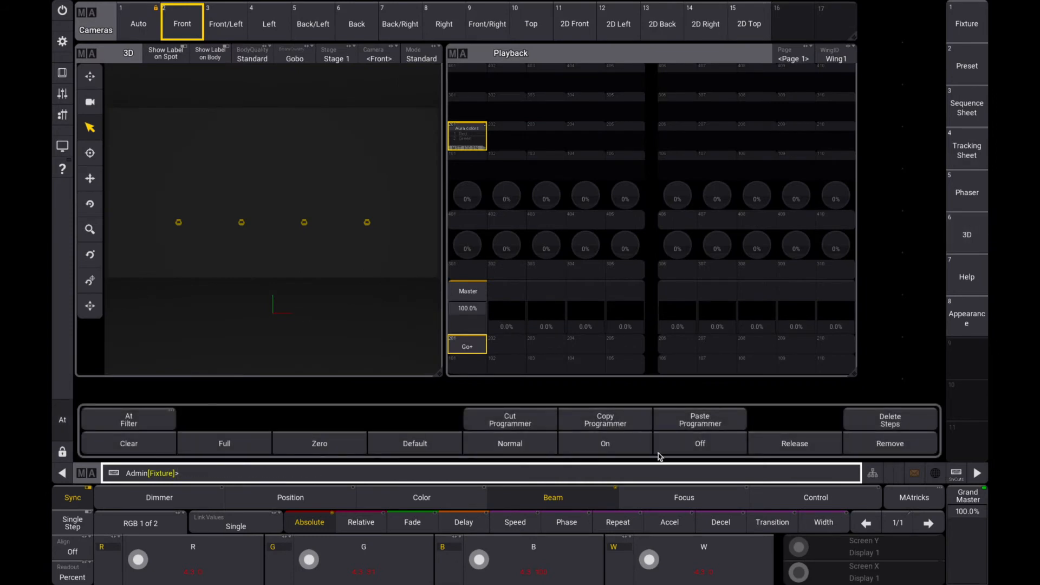
pyautogui.click(224, 444)
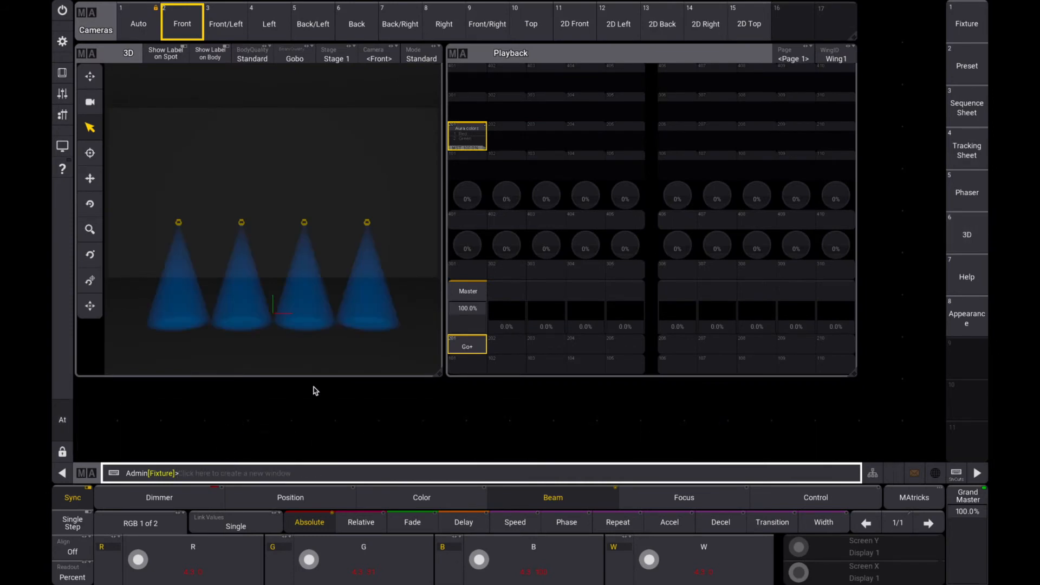
pyautogui.click(957, 70)
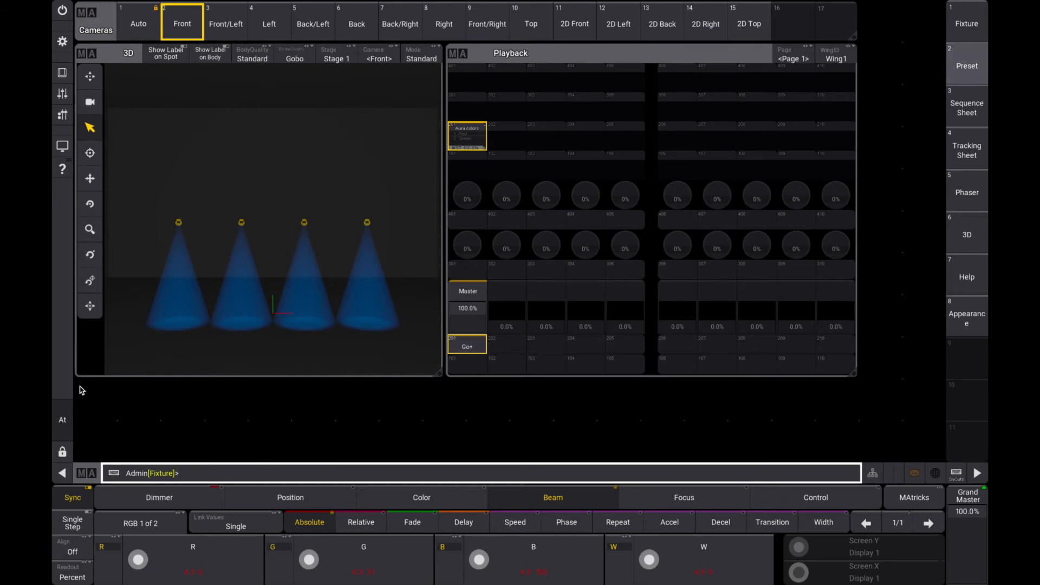
pyautogui.click(63, 420)
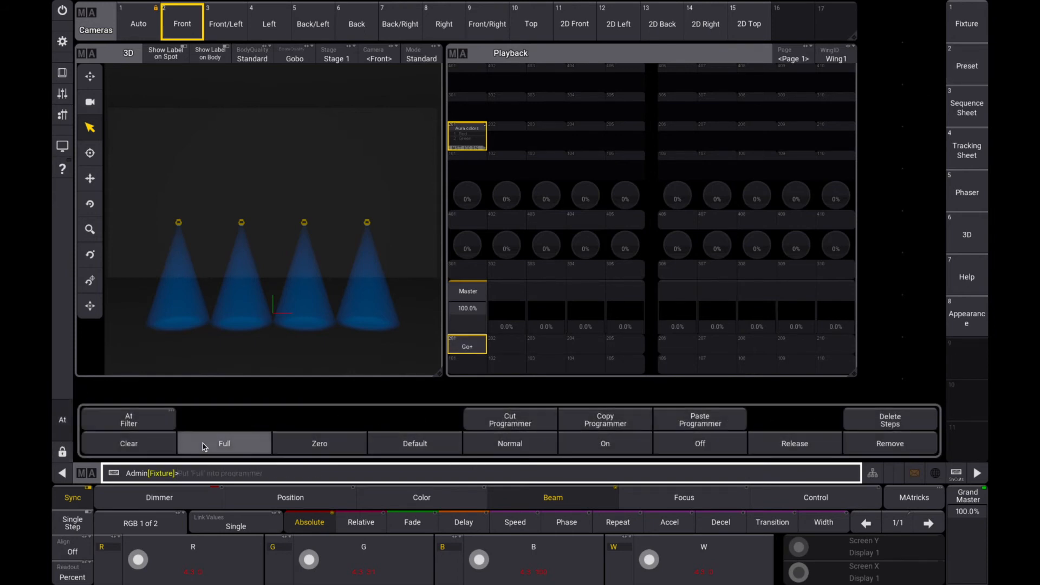
pyautogui.click(129, 447)
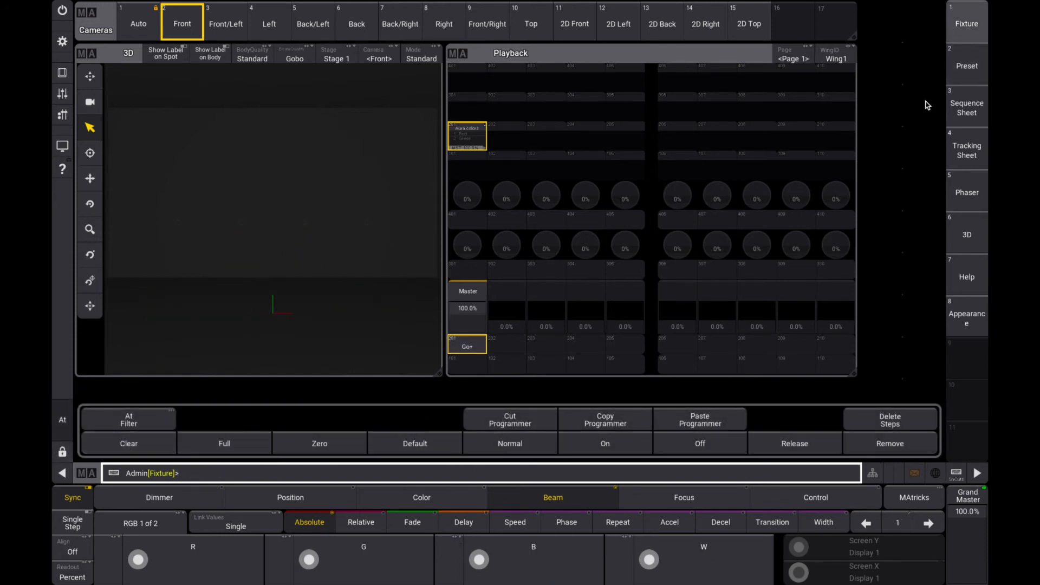
# Select all four fixtures in the 3D view and set them to Full.
pyautogui.moveTo(152, 216); pyautogui.dragTo(407, 255)
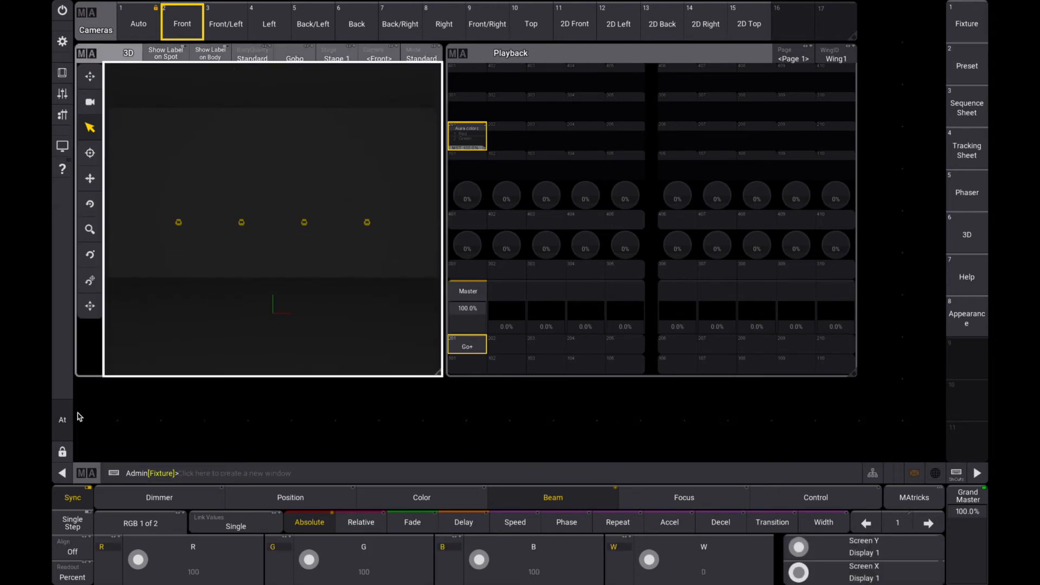
pyautogui.click(62, 420)
pyautogui.click(234, 449)
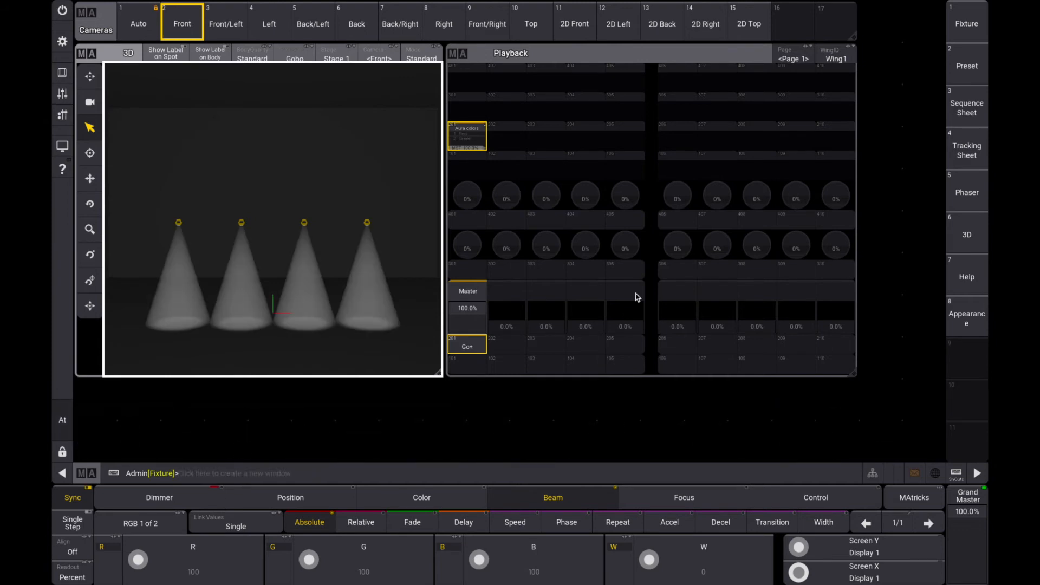
# Run the Aura colors executor through its cues with Go+ and examine the appearance on the executor and in the sequence pool.
pyautogui.click(474, 350)
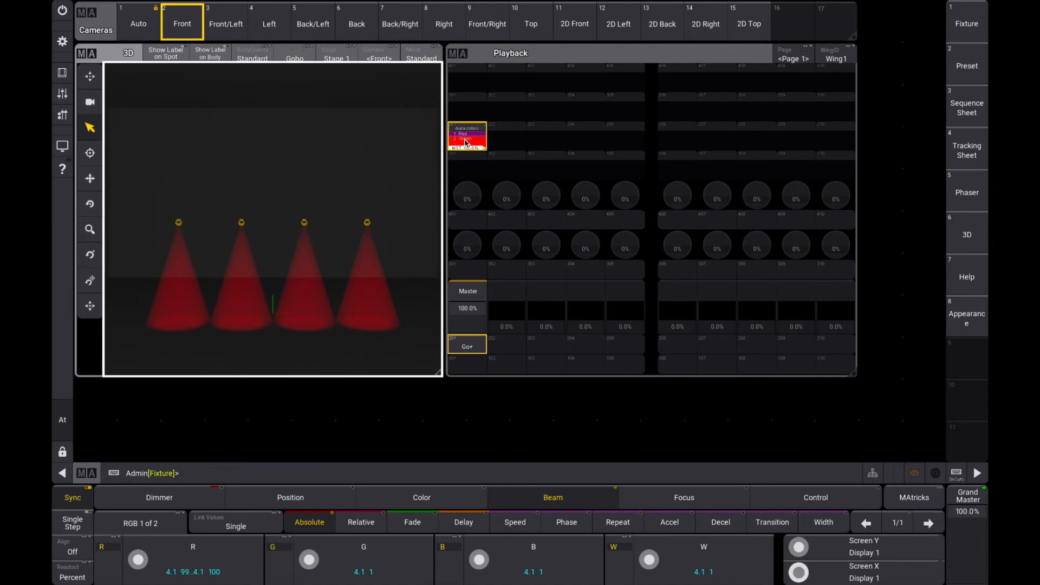
pyautogui.click(966, 107)
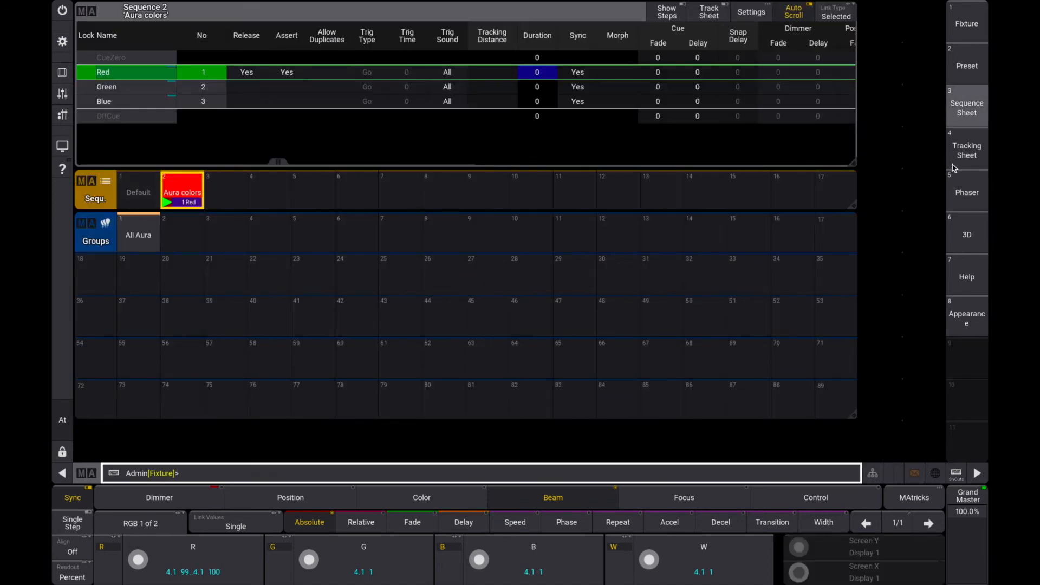
pyautogui.click(967, 235)
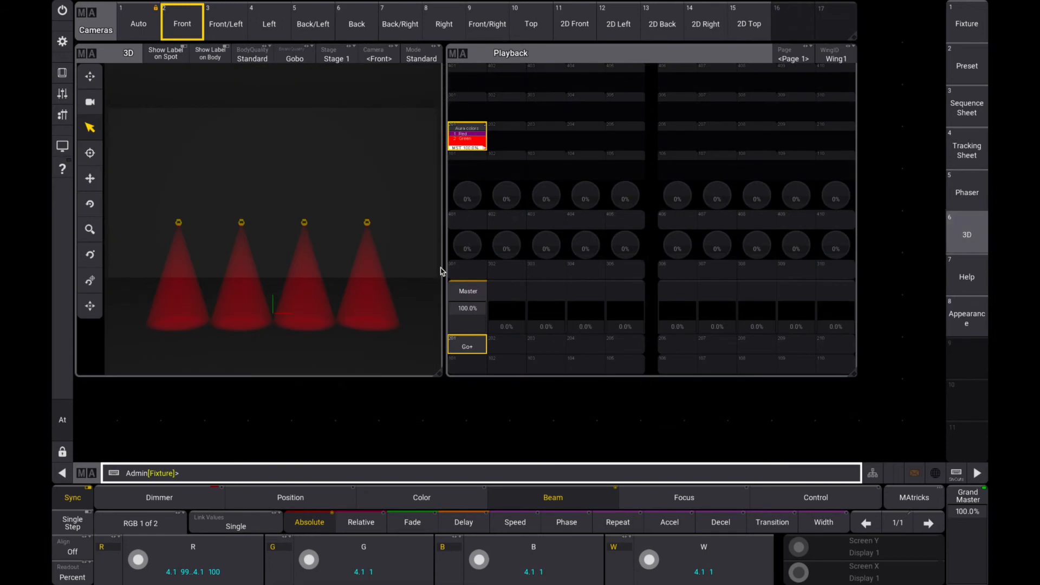
pyautogui.click(467, 347)
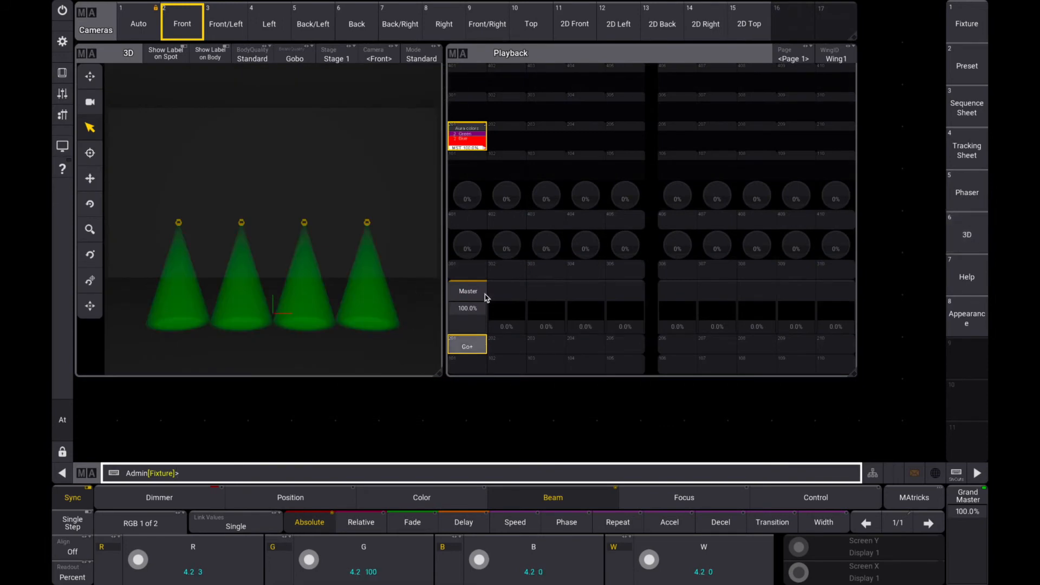
pyautogui.click(466, 347)
pyautogui.click(465, 347)
pyautogui.click(465, 348)
pyautogui.click(464, 348)
pyautogui.click(464, 348)
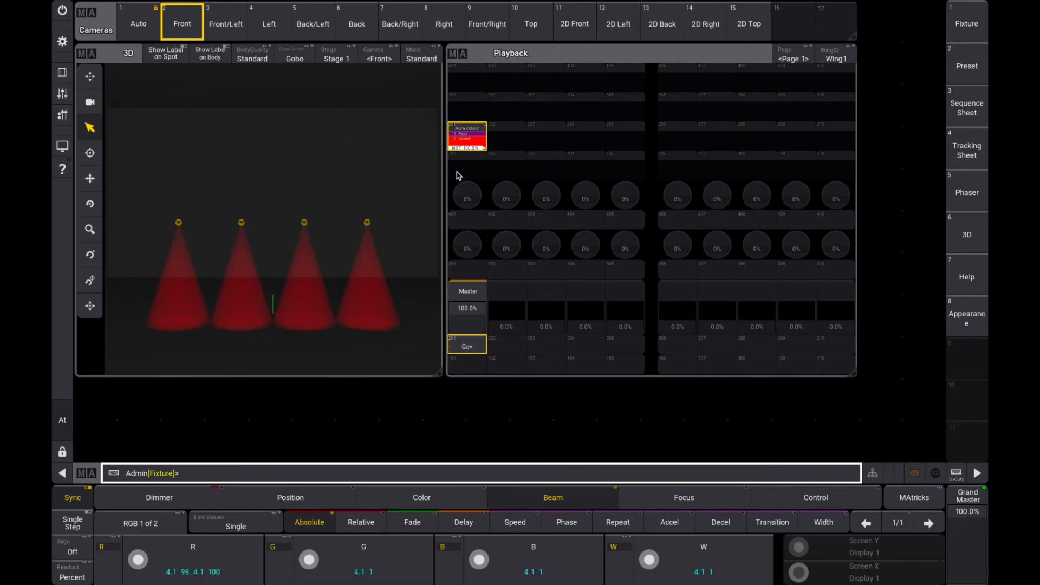
# Copy the full Cmd text of the Red cue in the Aura colors sequence sheet.
pyautogui.click(974, 107)
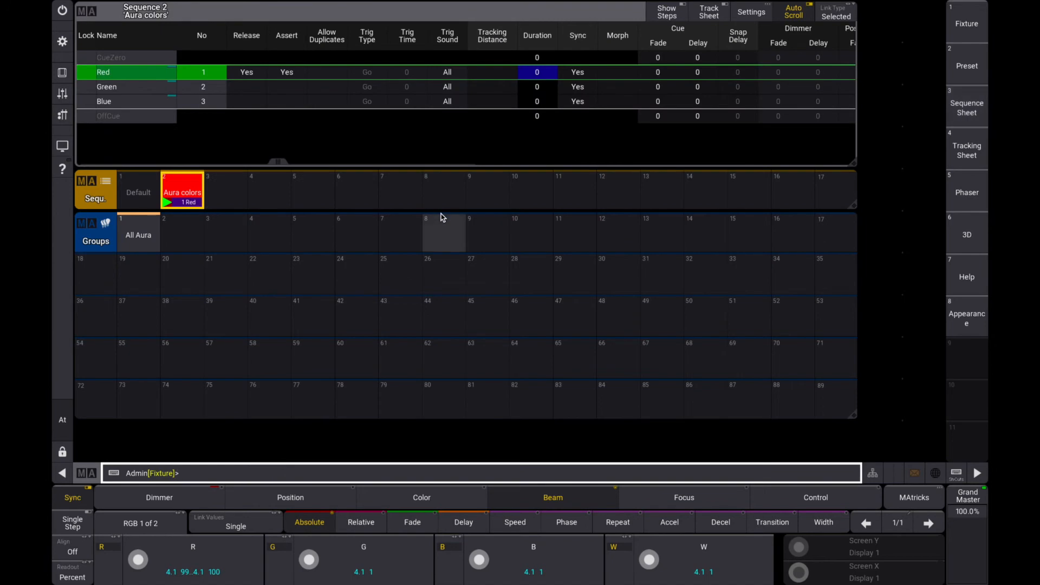
pyautogui.click(274, 163)
pyautogui.moveTo(274, 164); pyautogui.dragTo(761, 157)
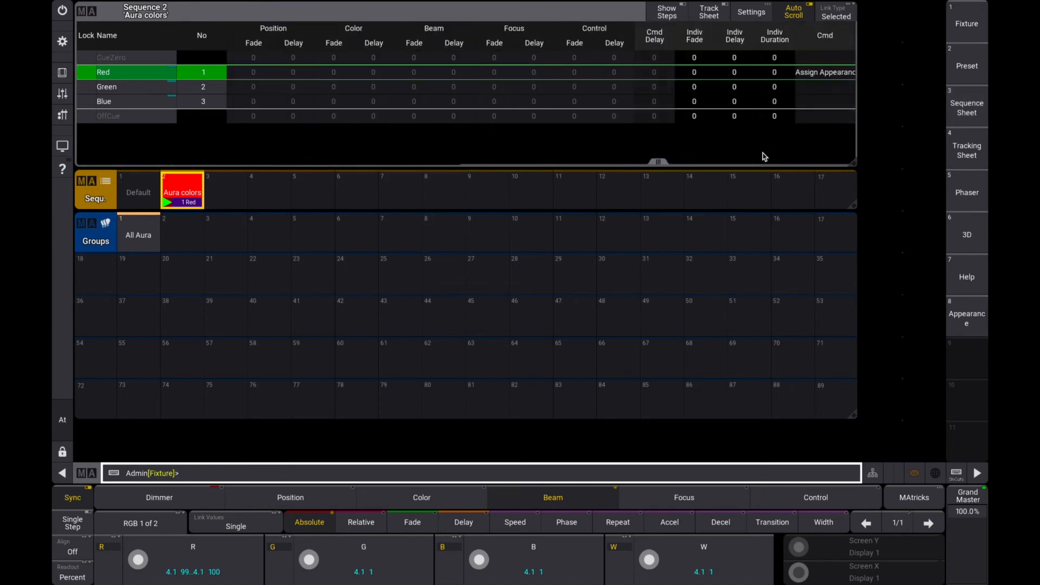
pyautogui.click(817, 74)
pyautogui.click(817, 74)
pyautogui.hotkey('ctrl', 'c')
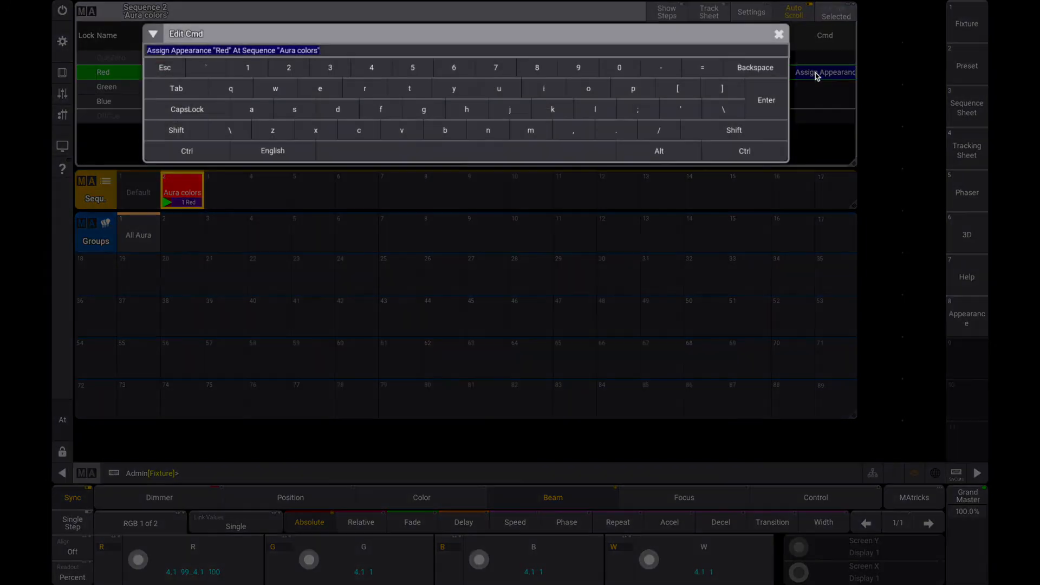
pyautogui.click(779, 36)
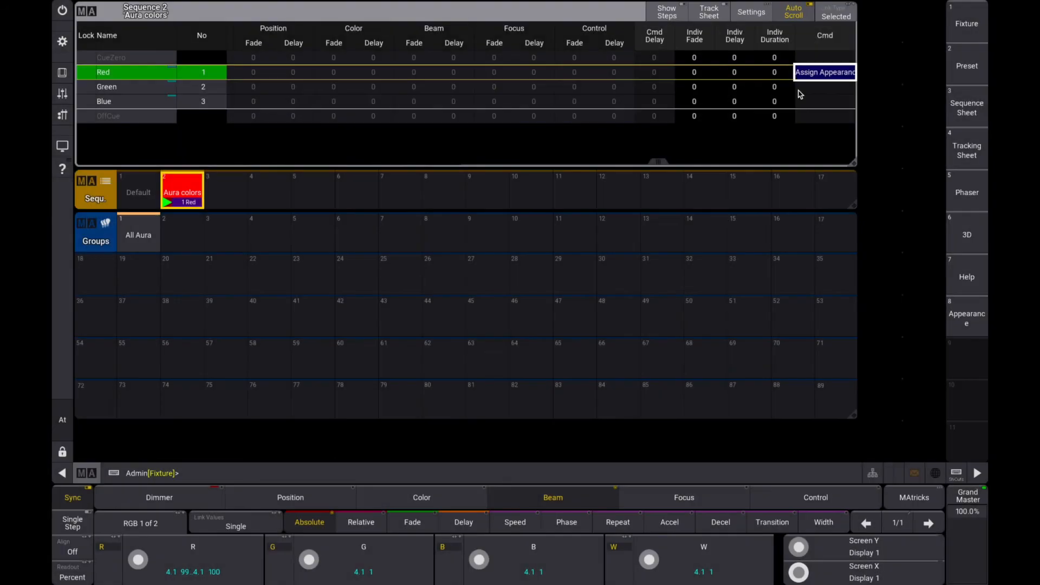
# Paste the copied command as the Green cue's Cmd and change it to Assign Appearance "Green" At Sequence "Aura colors".
pyautogui.click(807, 92)
pyautogui.click(807, 92)
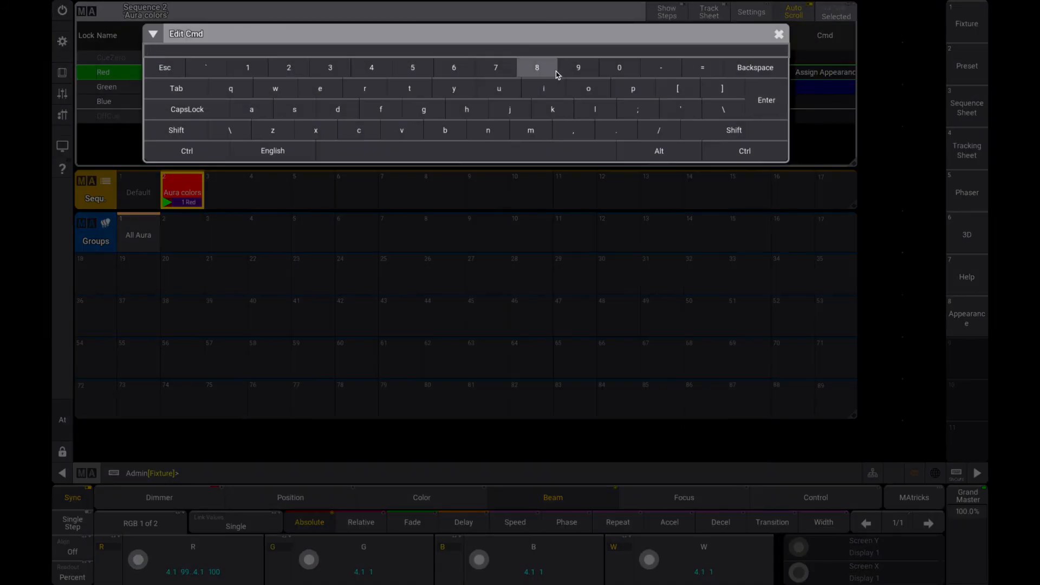
pyautogui.hotkey('ctrl', 'v')
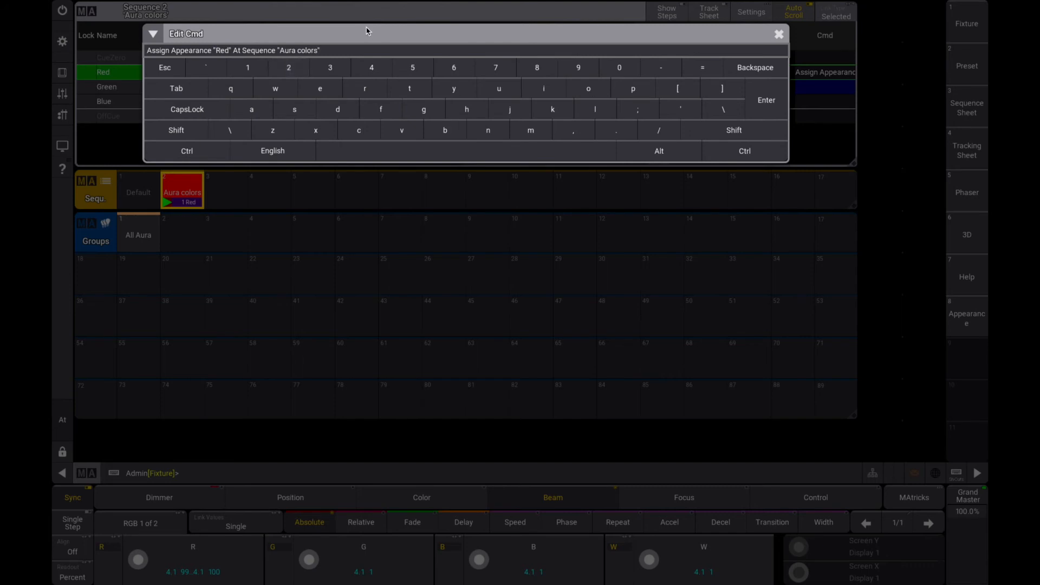
pyautogui.click(231, 52)
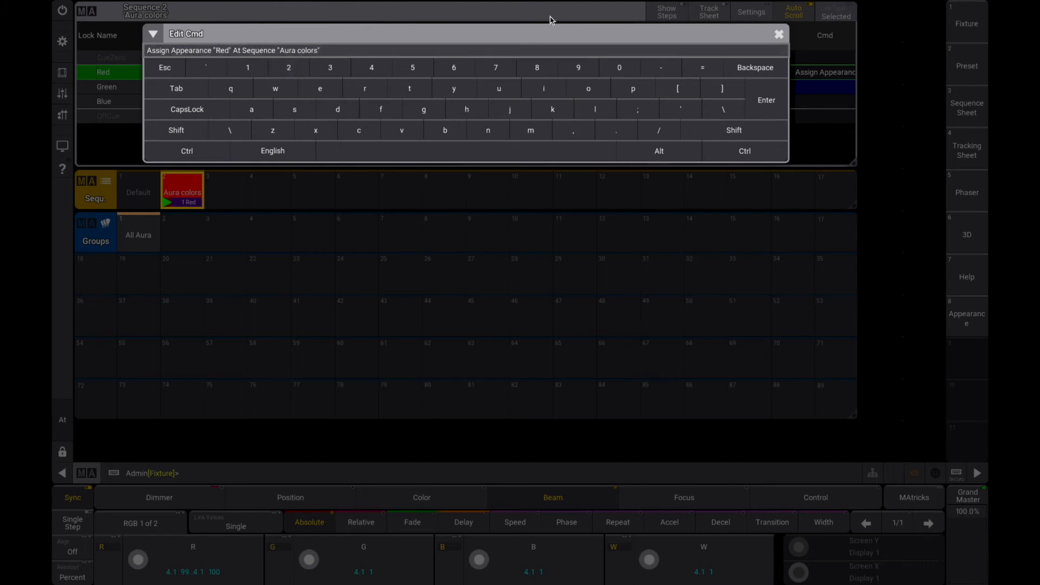
pyautogui.press('BackSpace')
pyautogui.press('BackSpace')
pyautogui.press('BackSpace')
pyautogui.press('BackSpace')
pyautogui.write('Green"')
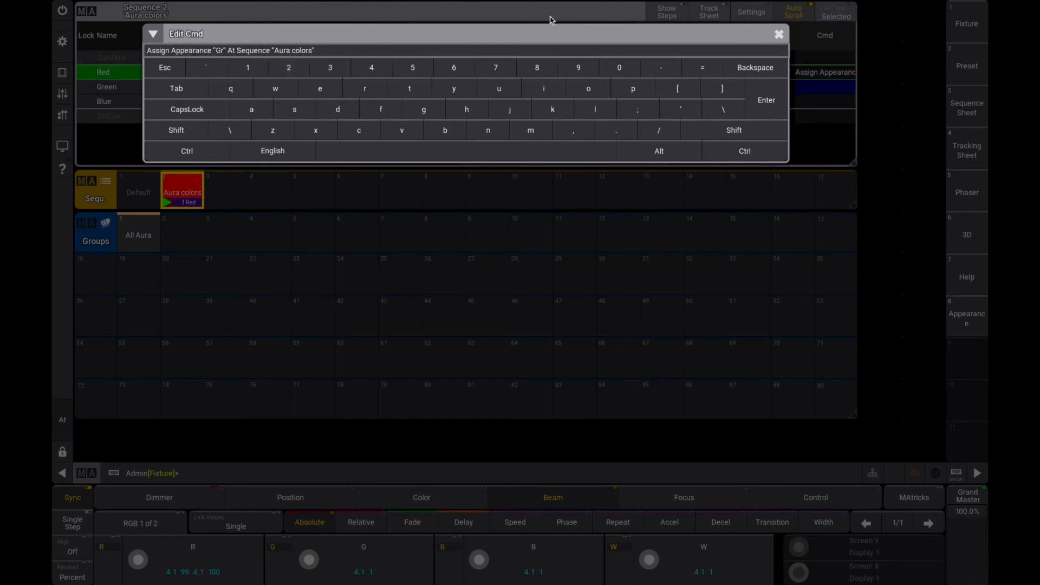
pyautogui.press('Return')
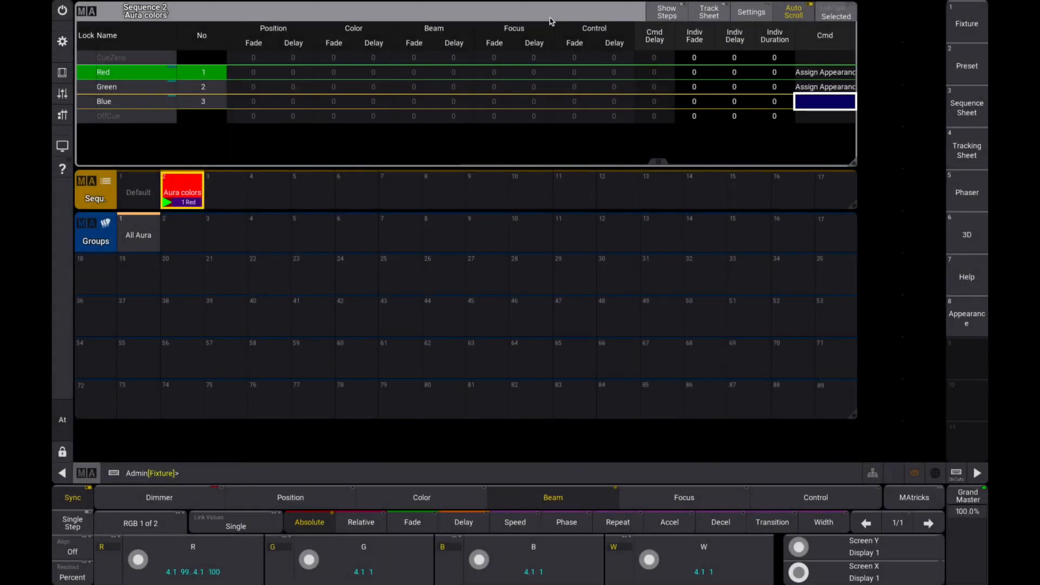
# Paste the copied command as the Blue cue's Cmd and change it to Assign Appearance "Blue" At Sequence "Aura colors".
pyautogui.click(804, 108)
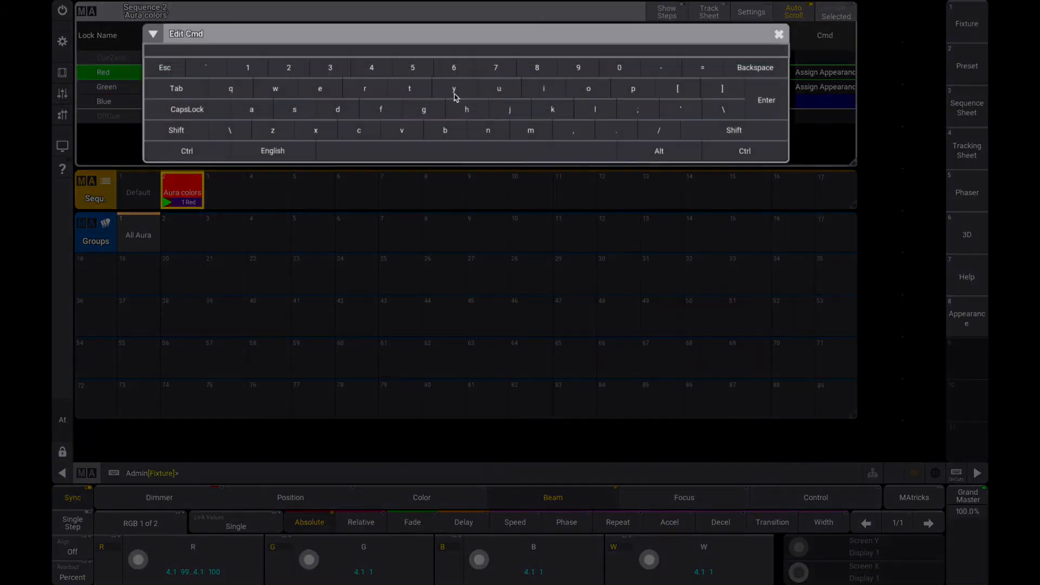
pyautogui.hotkey('ctrl', 'v')
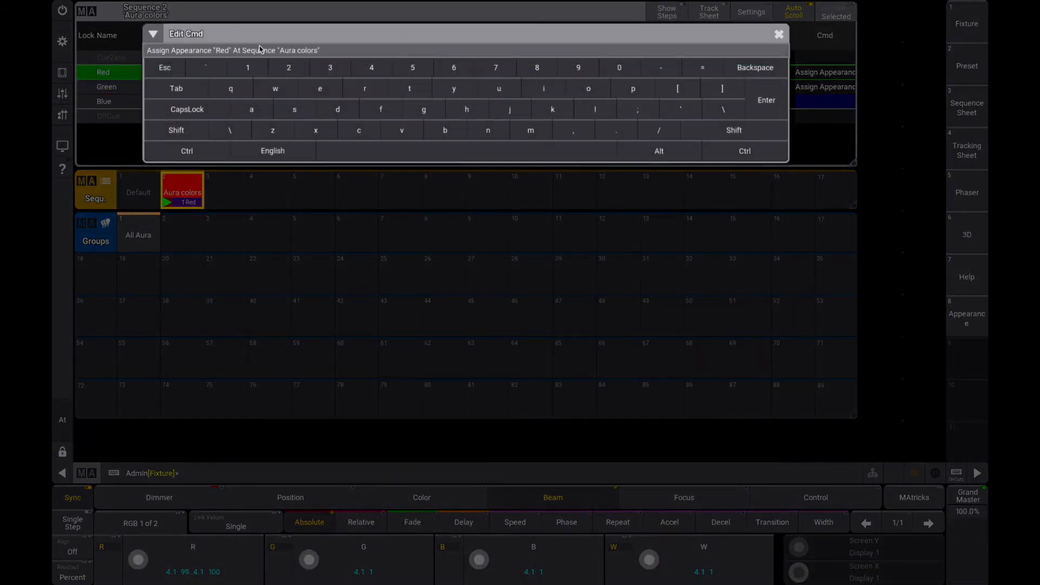
pyautogui.click(228, 50)
pyautogui.press('BackSpace')
pyautogui.press('BackSpace')
pyautogui.press('BackSpace')
pyautogui.write('Blue')
pyautogui.press('Return')
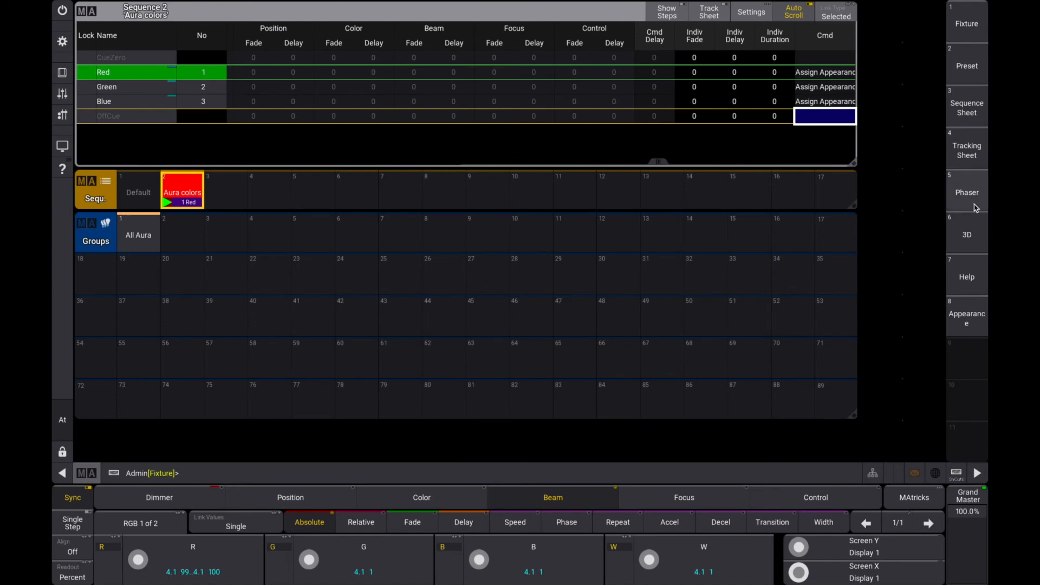
# Run the Aura colors executor through the Green and Blue cues with Go+, checking the executor's appearance alongside the 3D view.
pyautogui.click(882, 193)
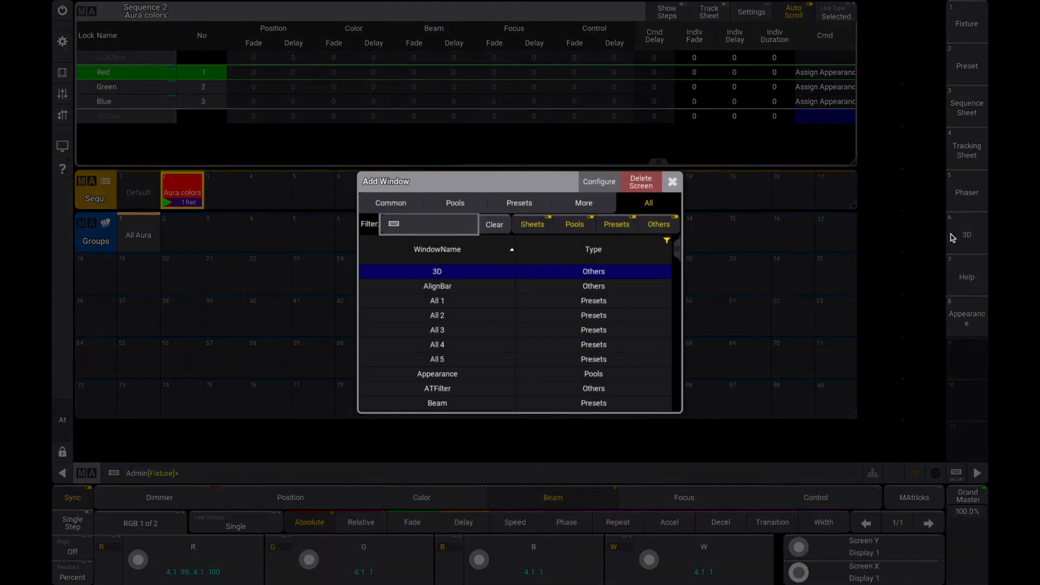
pyautogui.click(674, 182)
pyautogui.click(966, 235)
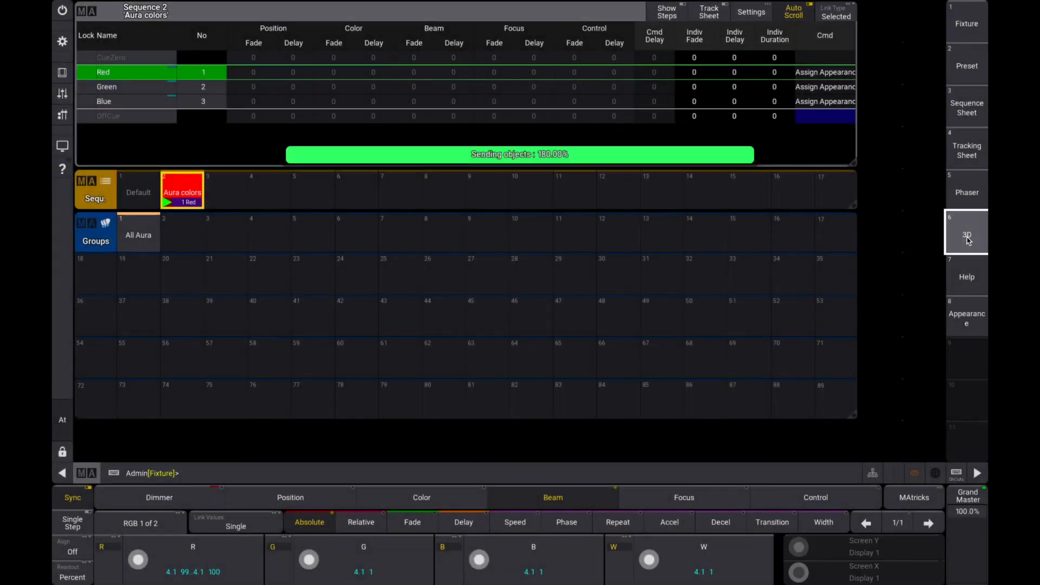
pyautogui.click(479, 342)
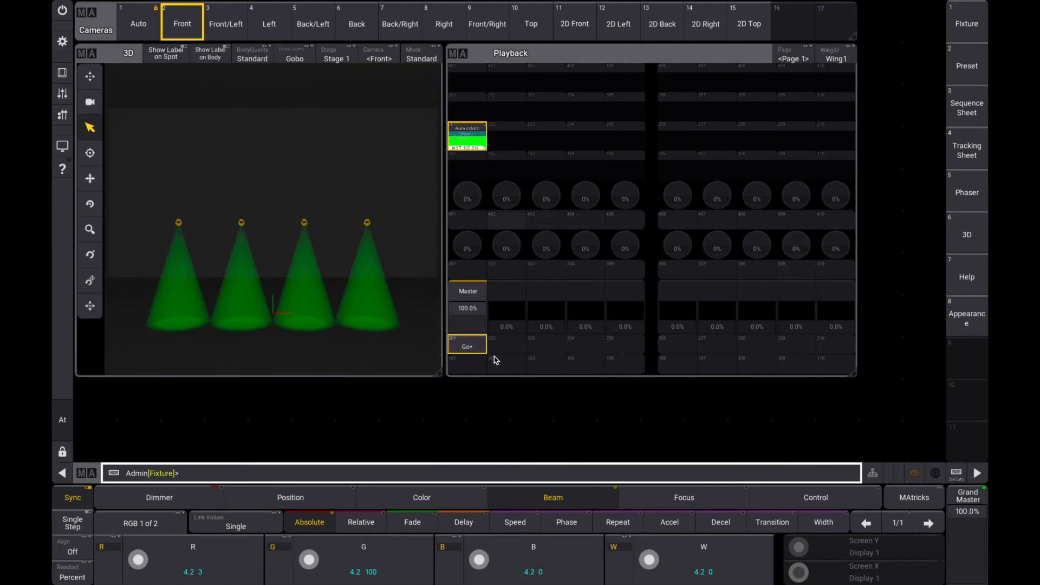
pyautogui.click(478, 346)
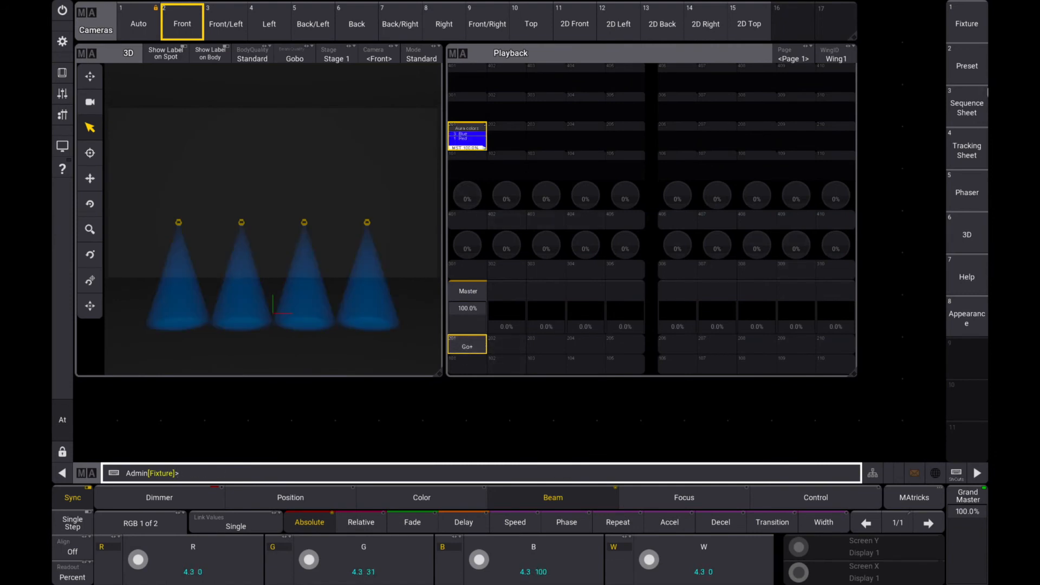
# Review the Cmd entries of the Red, Green and Blue cues in the Aura colors sequence sheet.
pyautogui.click(966, 108)
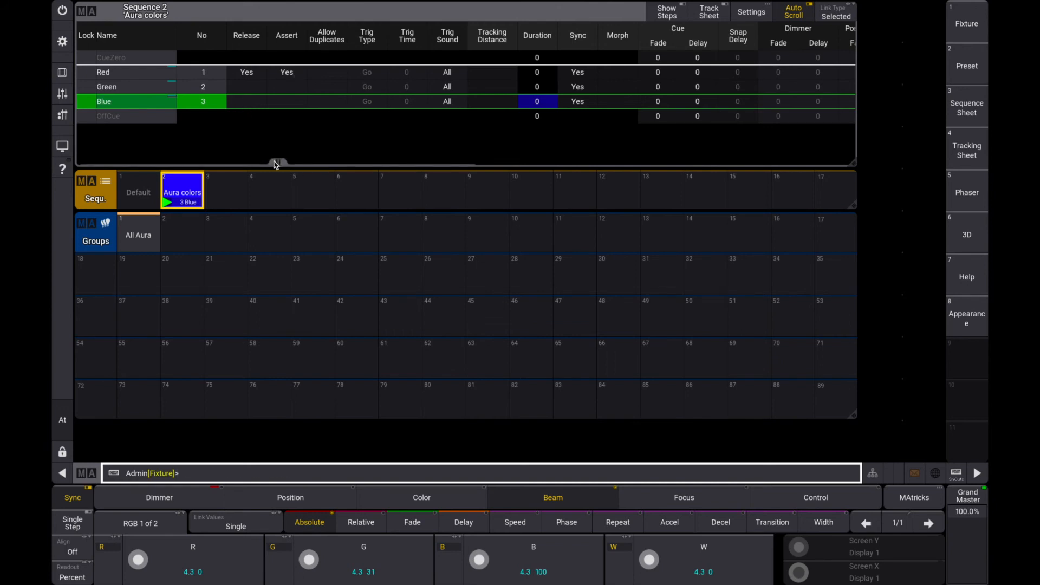
pyautogui.moveTo(275, 164); pyautogui.dragTo(881, 171)
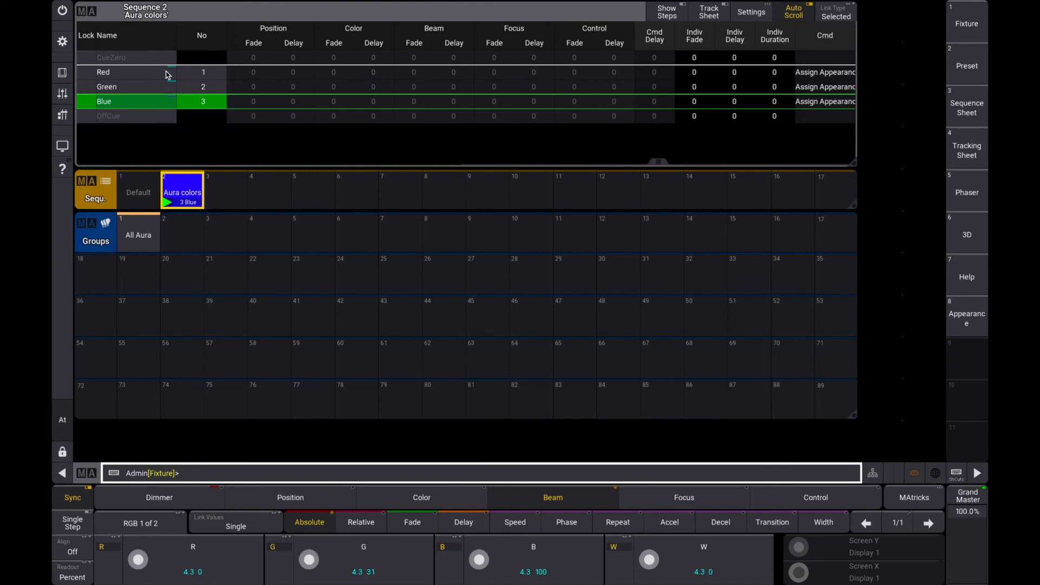
pyautogui.click(828, 74)
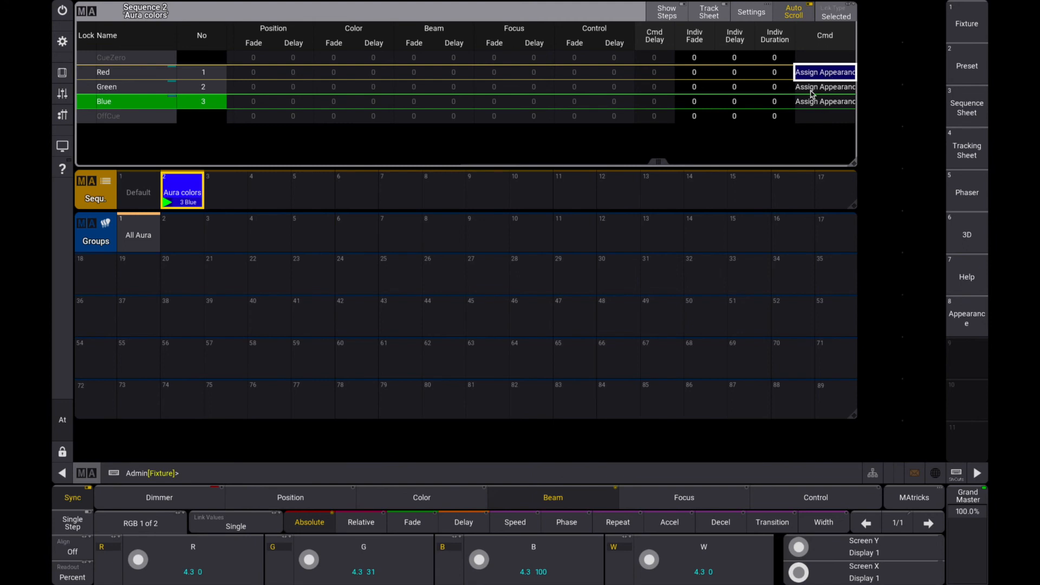